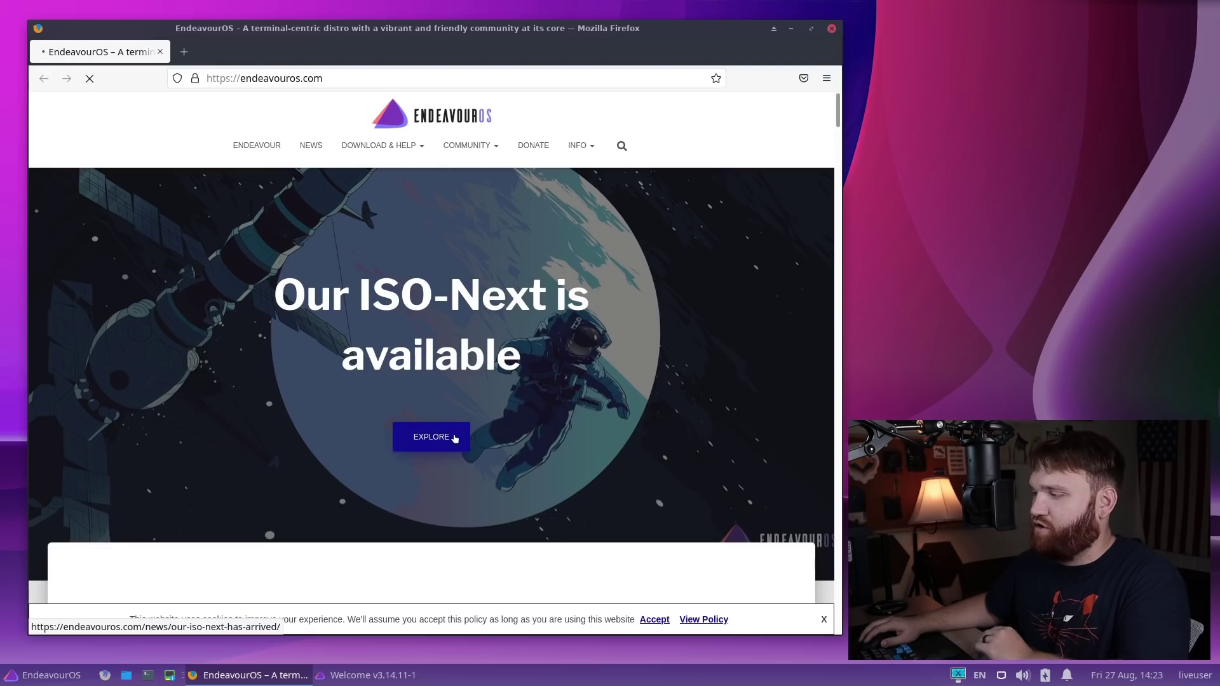
- Open the news article about the ISO-Next release and disable secure, encrypted DNS lookups
{"action": "scroll", "coordinate": [473, 412], "scroll_direction": "down", "scroll_amount": 4}
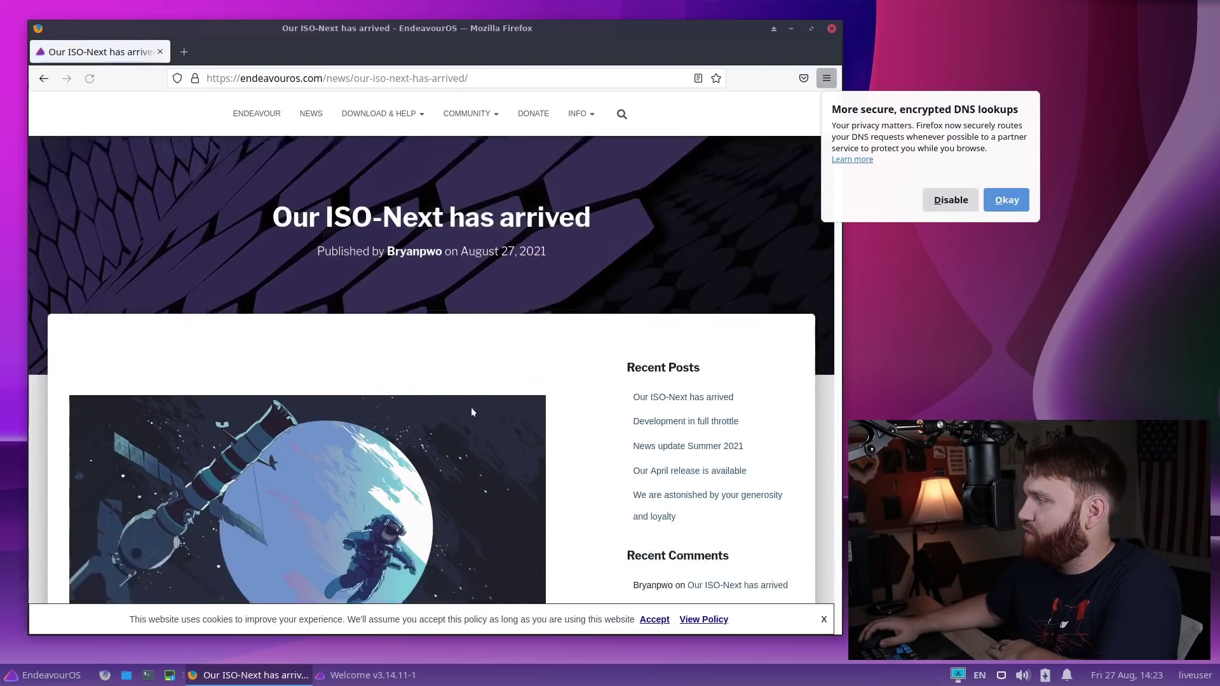
{"action": "left_click", "coordinate": [941, 206]}
{"action": "scroll", "coordinate": [567, 352], "scroll_direction": "down", "scroll_amount": 5}
{"action": "scroll", "coordinate": [567, 352], "scroll_direction": "down", "scroll_amount": 15}
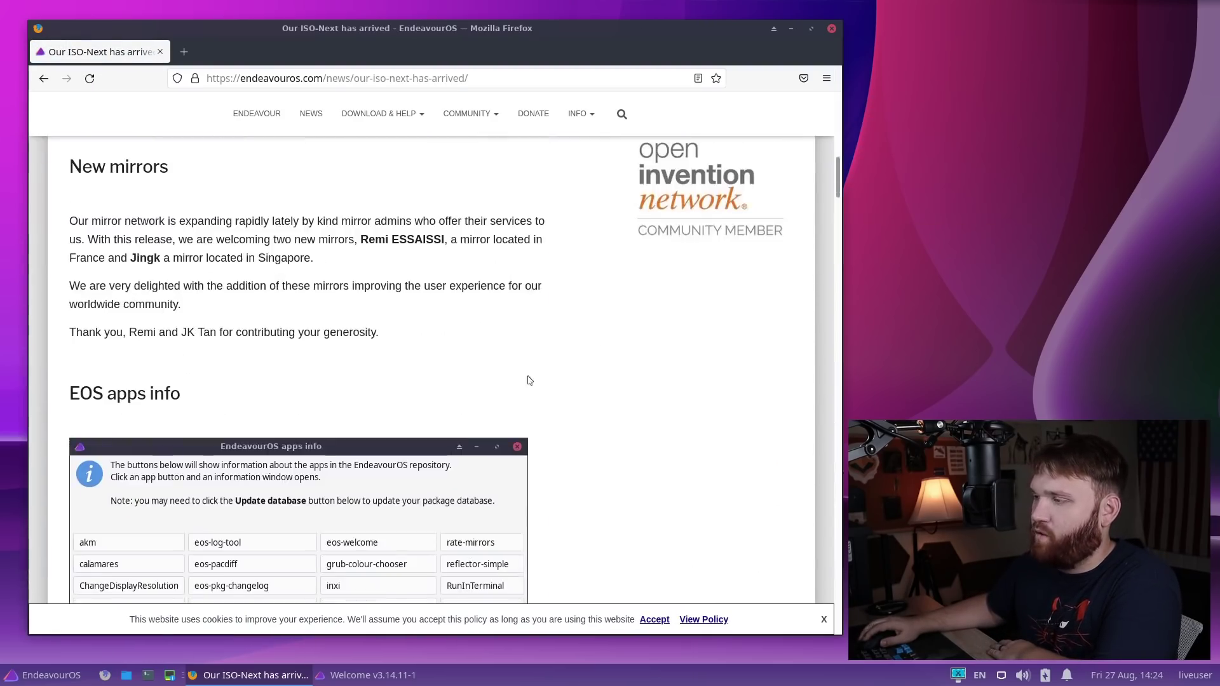
- Read the ISO-Next article's sections on new mirrors, EOS apps info, wallpapers and Calamares changes, and close the browser
{"action": "scroll", "coordinate": [515, 388], "scroll_direction": "up", "scroll_amount": 15}
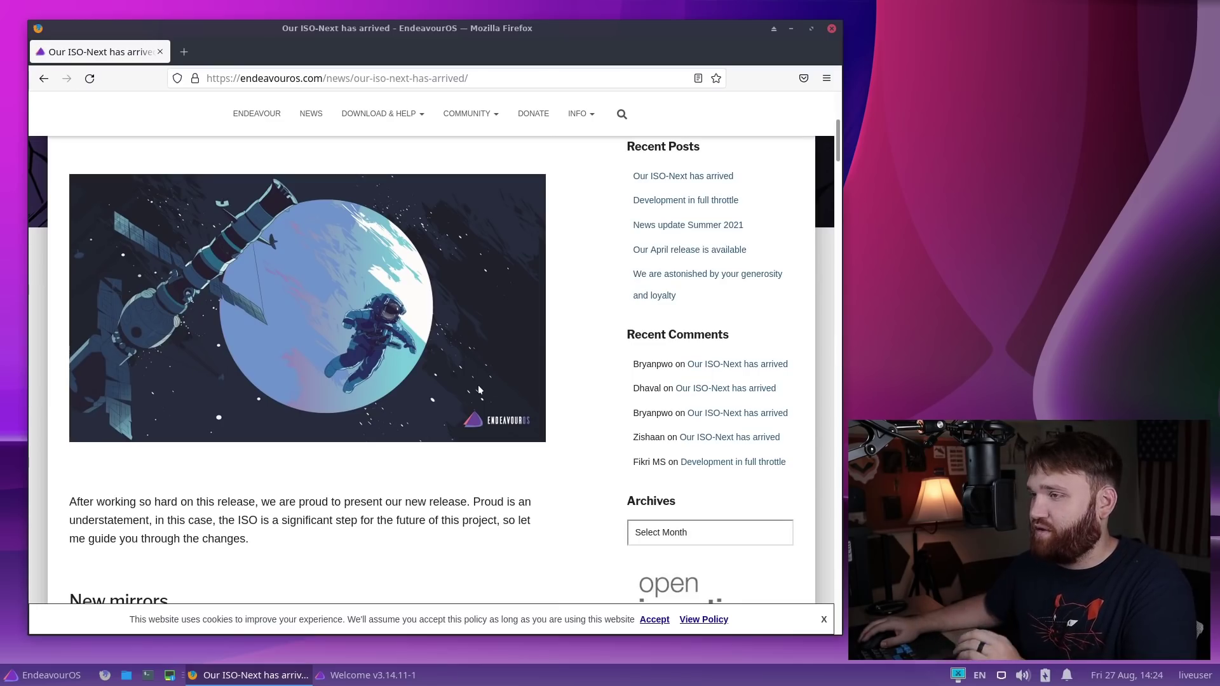
{"action": "scroll", "coordinate": [478, 385], "scroll_direction": "down", "scroll_amount": 6}
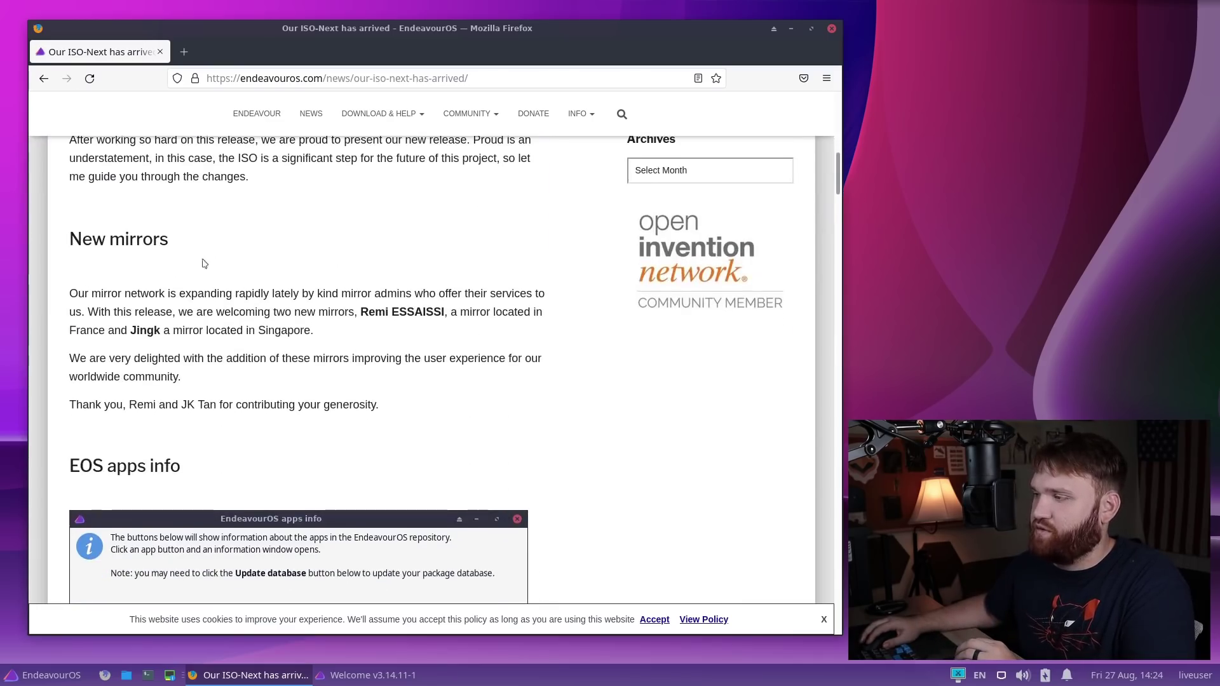
{"action": "scroll", "coordinate": [281, 308], "scroll_direction": "down", "scroll_amount": 5}
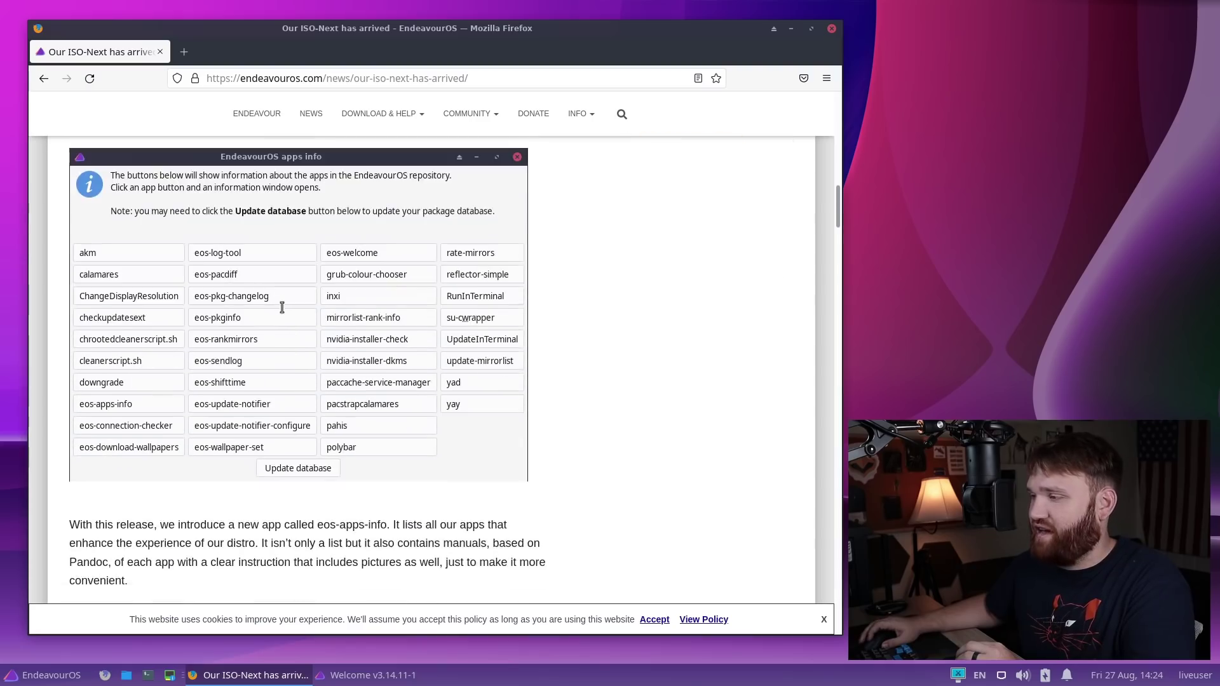
{"action": "scroll", "coordinate": [281, 308], "scroll_direction": "up", "scroll_amount": 2}
{"action": "scroll", "coordinate": [272, 366], "scroll_direction": "down", "scroll_amount": 5}
{"action": "scroll", "coordinate": [272, 367], "scroll_direction": "down", "scroll_amount": 4}
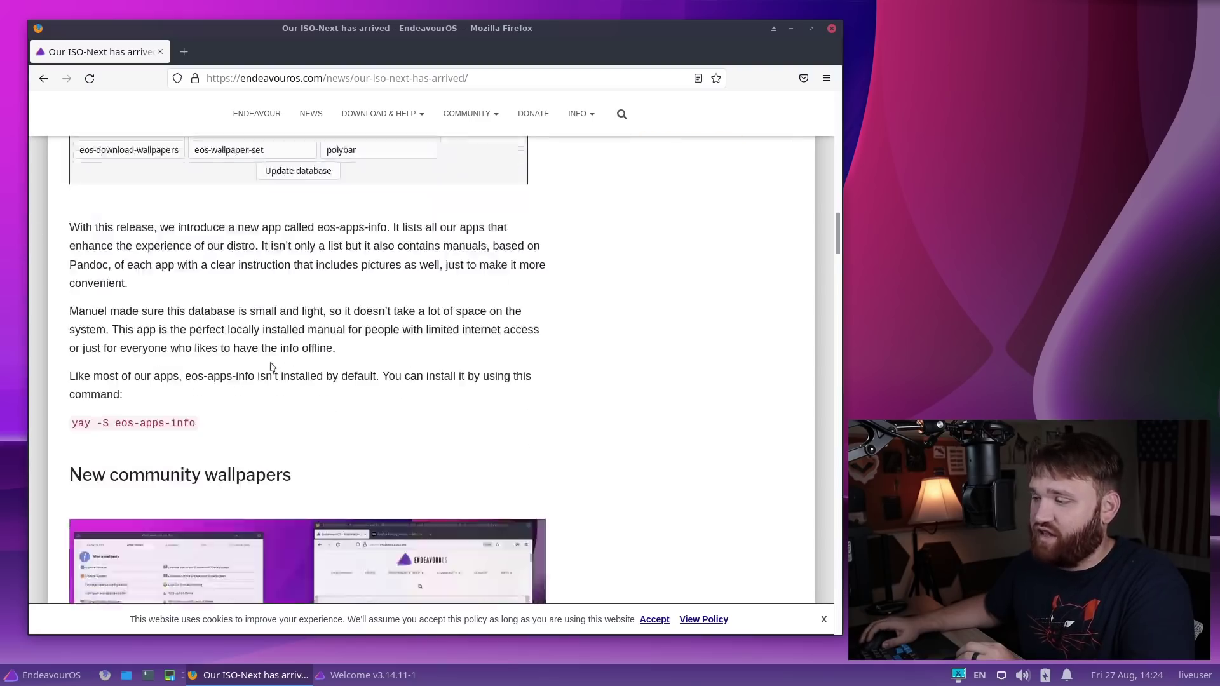
{"action": "scroll", "coordinate": [271, 366], "scroll_direction": "up", "scroll_amount": 2}
{"action": "scroll", "coordinate": [271, 367], "scroll_direction": "down", "scroll_amount": 13}
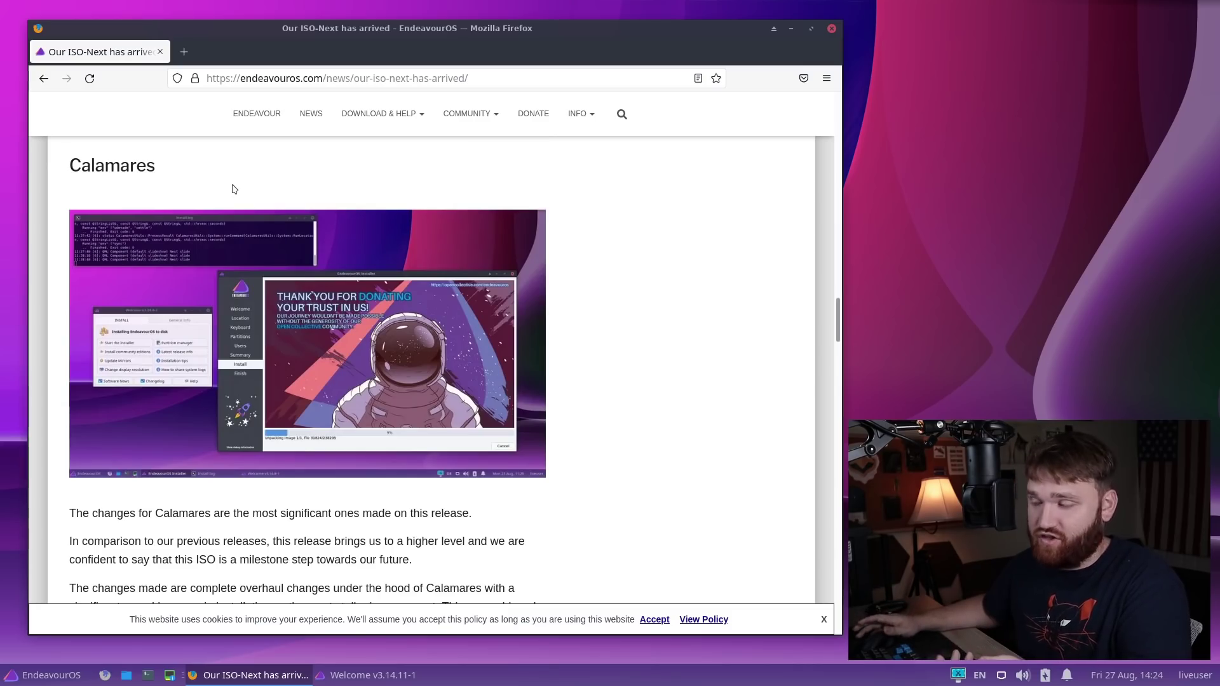
{"action": "scroll", "coordinate": [233, 191], "scroll_direction": "down", "scroll_amount": 8}
{"action": "scroll", "coordinate": [232, 201], "scroll_direction": "down", "scroll_amount": 10}
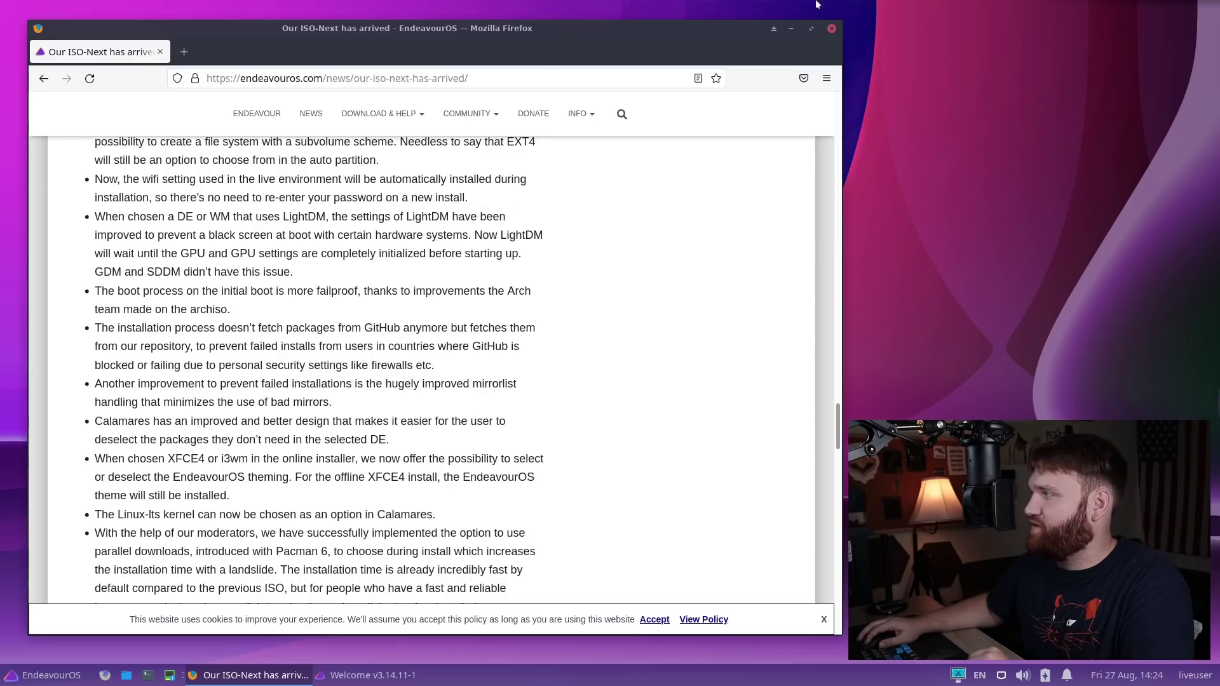
{"action": "left_click", "coordinate": [833, 27]}
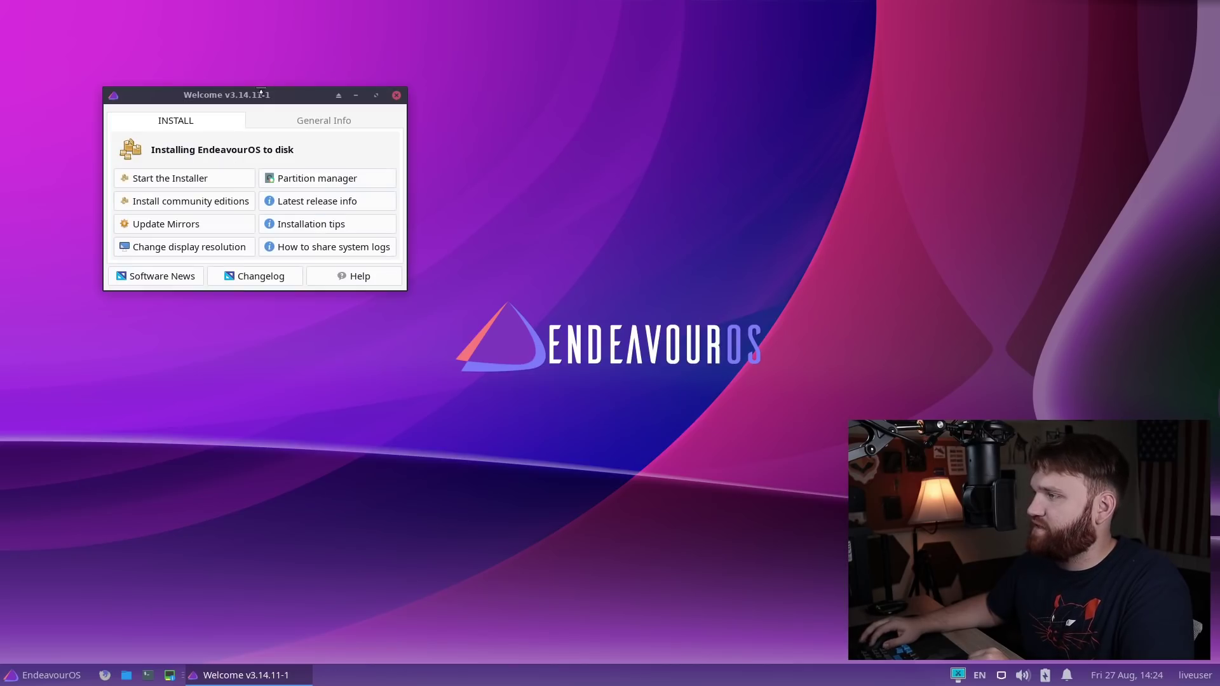
- Start the EndeavourOS installer with the online installation method
{"action": "left_click_drag", "start_coordinate": [261, 92], "coordinate": [346, 189]}
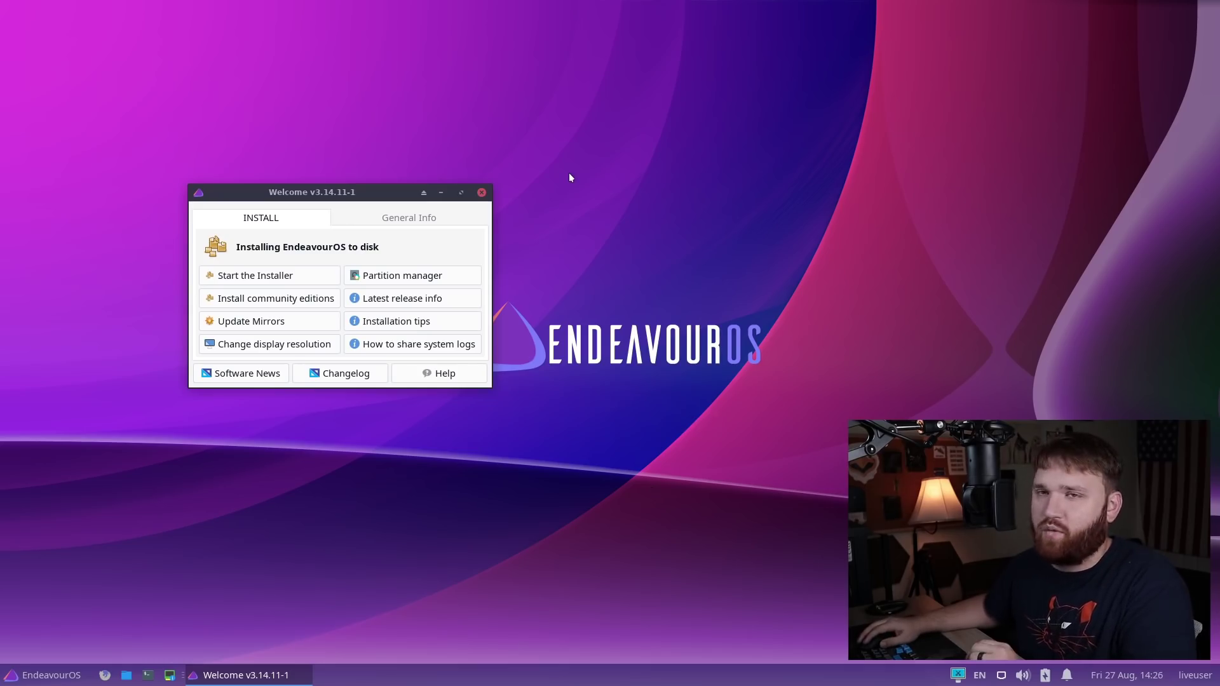
{"action": "left_click", "coordinate": [267, 280]}
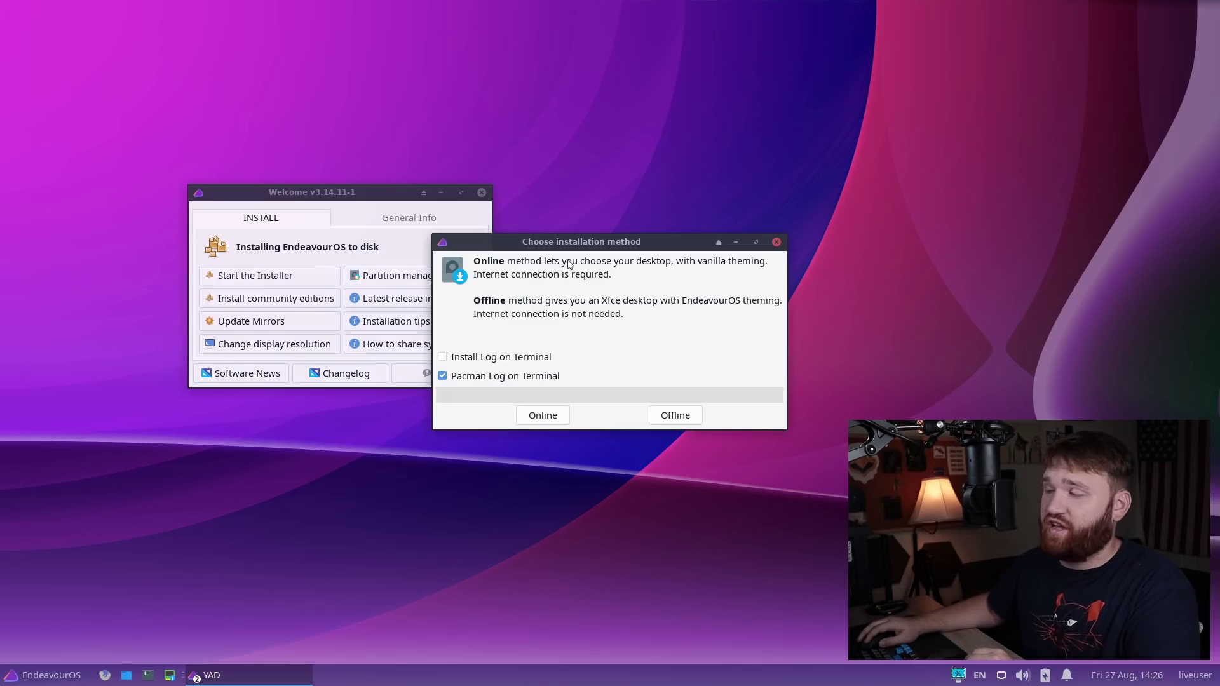
{"action": "left_click_drag", "start_coordinate": [575, 239], "coordinate": [374, 239]}
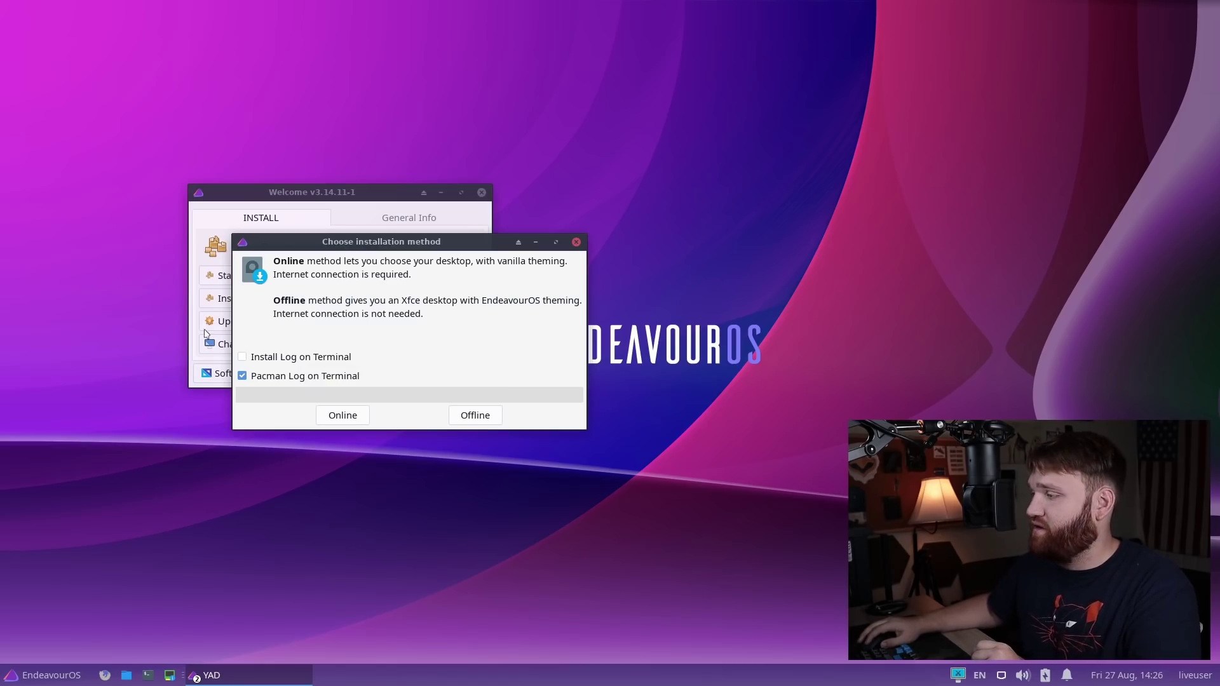
{"action": "left_click", "coordinate": [347, 423]}
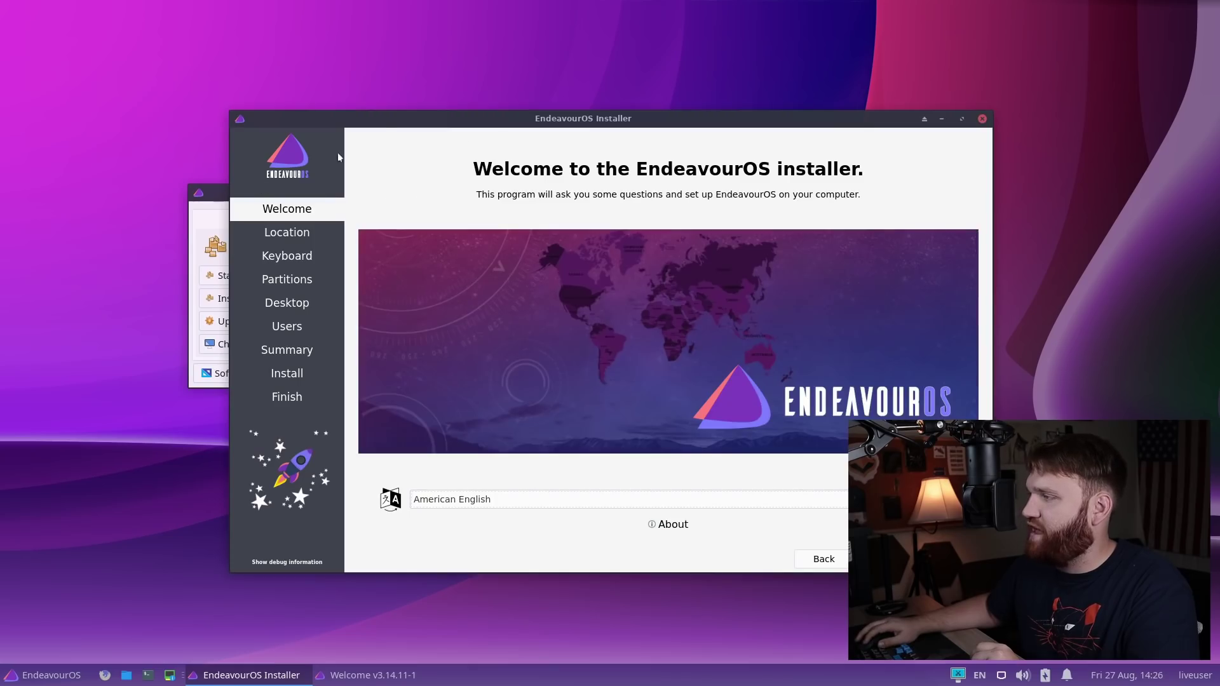
{"action": "left_click_drag", "start_coordinate": [384, 122], "coordinate": [186, 75]}
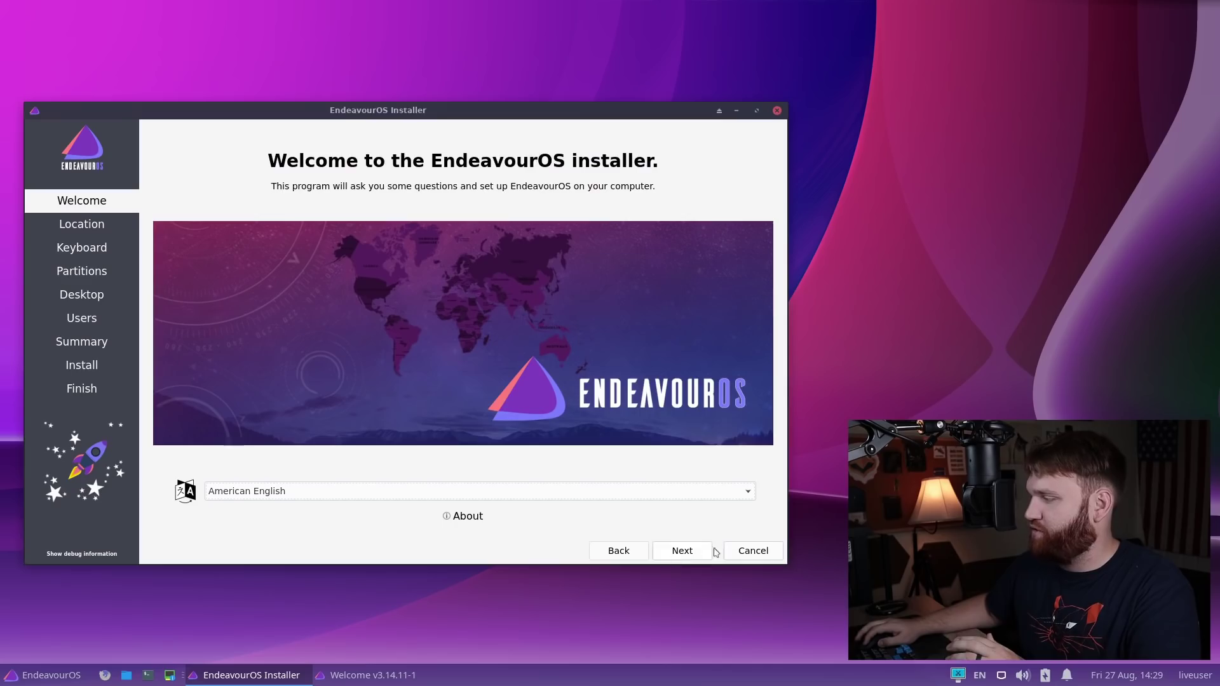
- Accept American English, the America/Los Angeles time zone and the default English (US) keyboard layout for the installation
{"action": "left_click", "coordinate": [679, 550]}
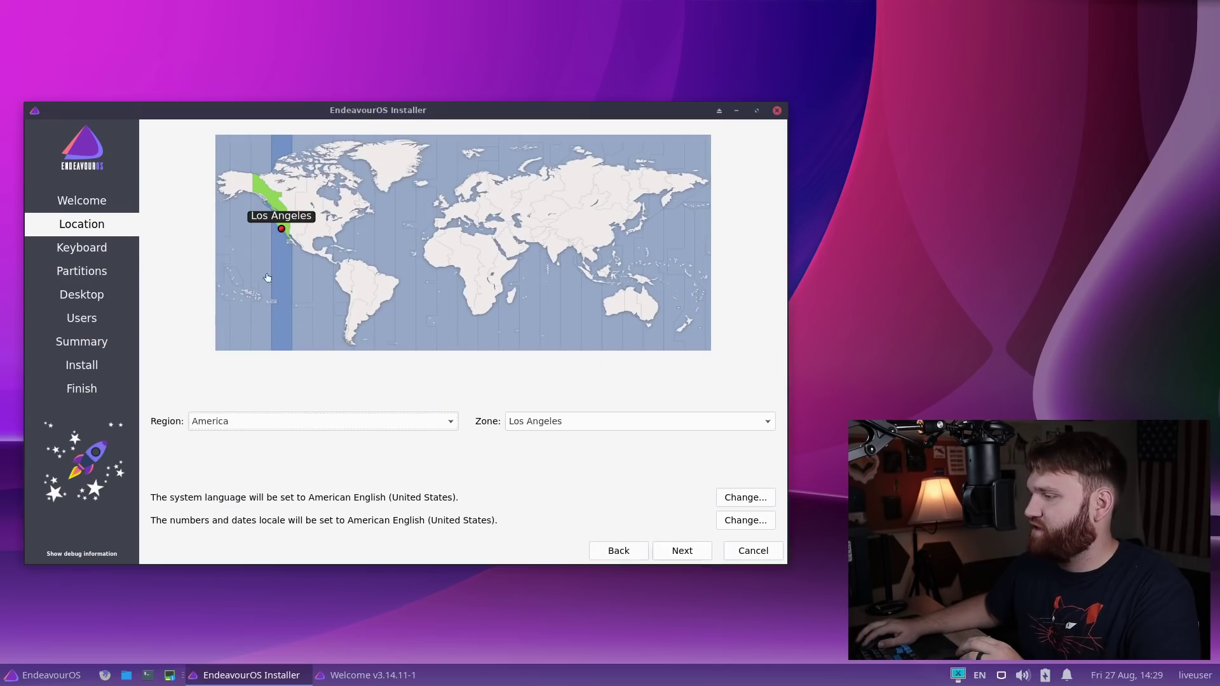
{"action": "left_click", "coordinate": [678, 550]}
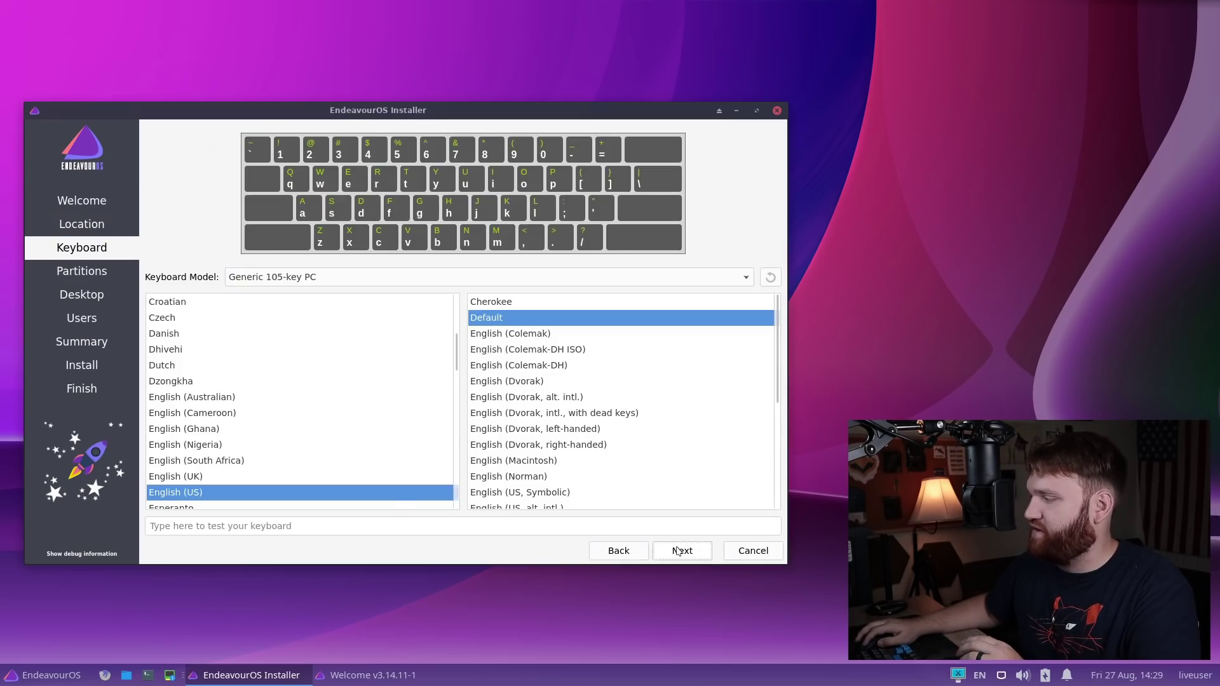
{"action": "left_click", "coordinate": [678, 551]}
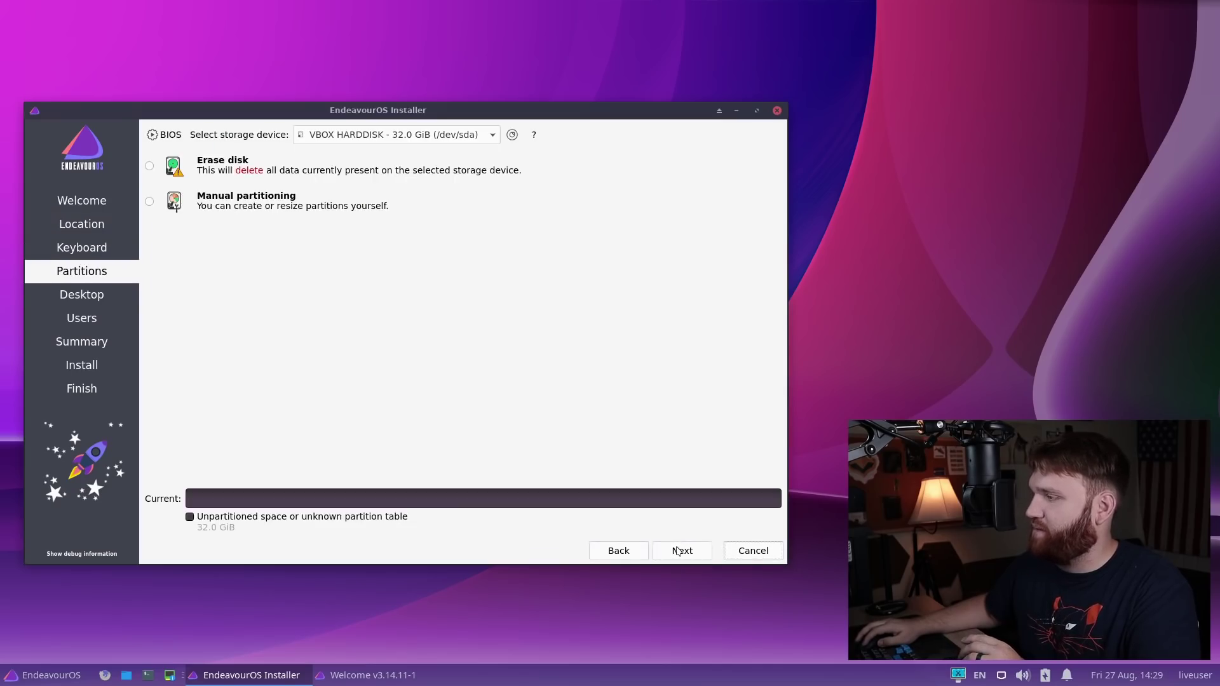
- Set partitioning to erase the 32.0 GiB VBOX HARDDISK with no swap and the btrfs file system
{"action": "left_click", "coordinate": [151, 167]}
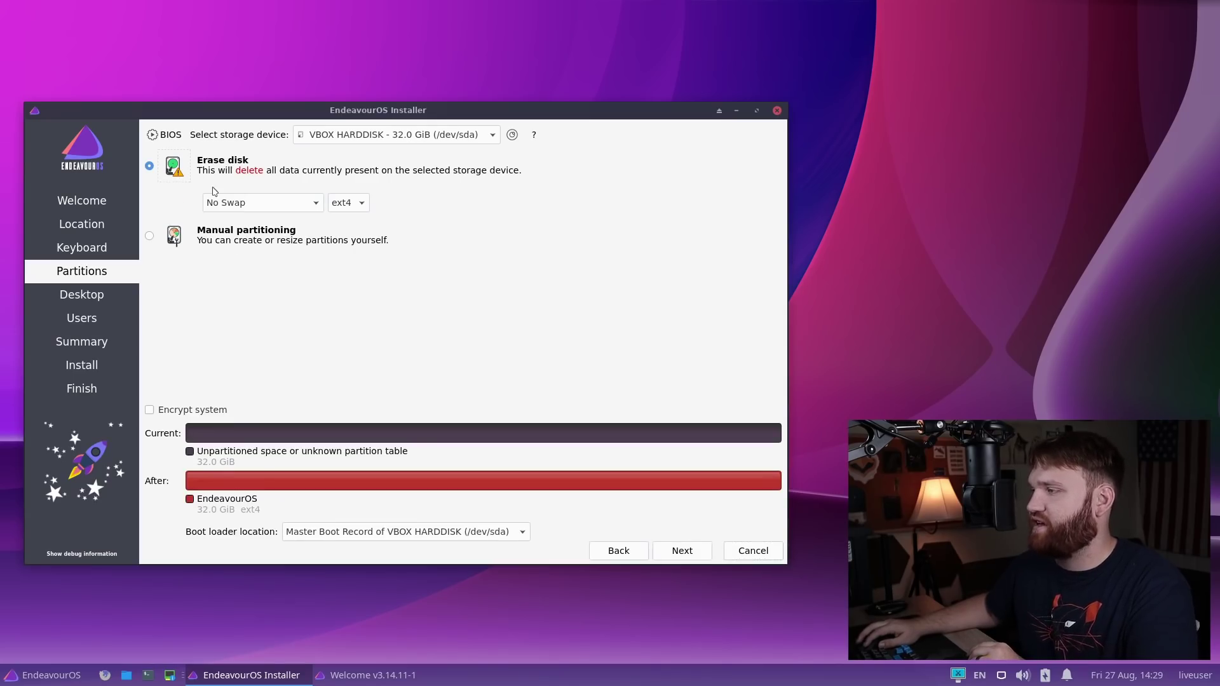
{"action": "left_click", "coordinate": [349, 205]}
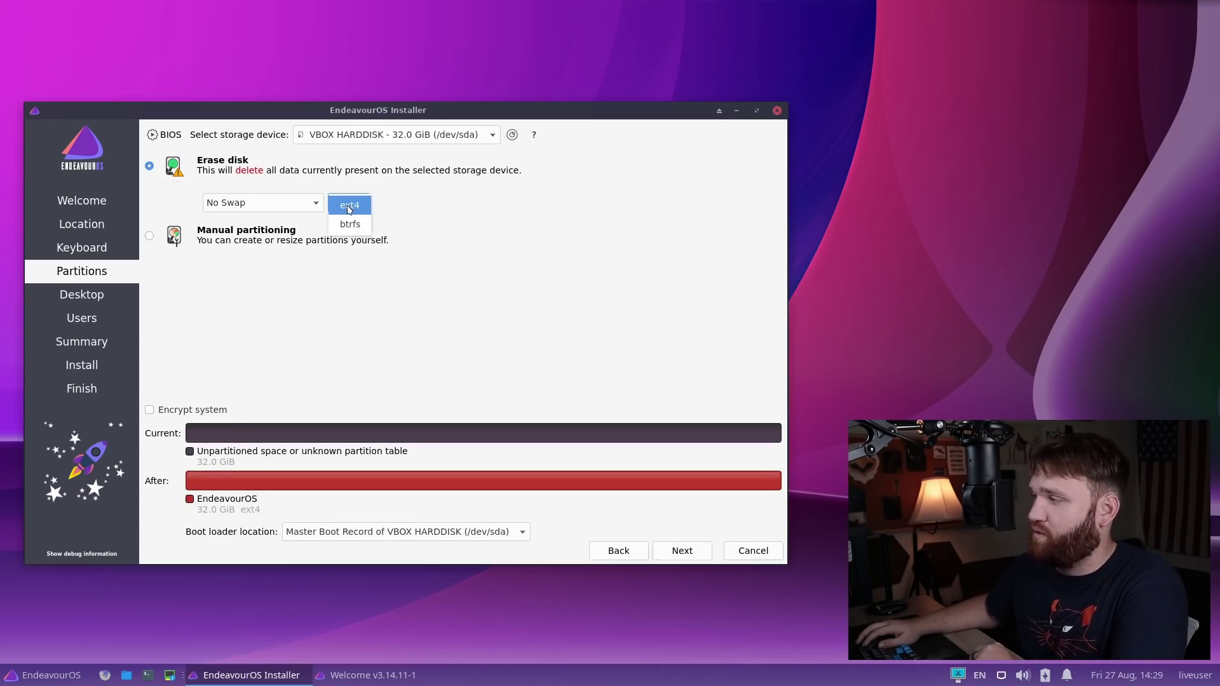
{"action": "left_click", "coordinate": [358, 224]}
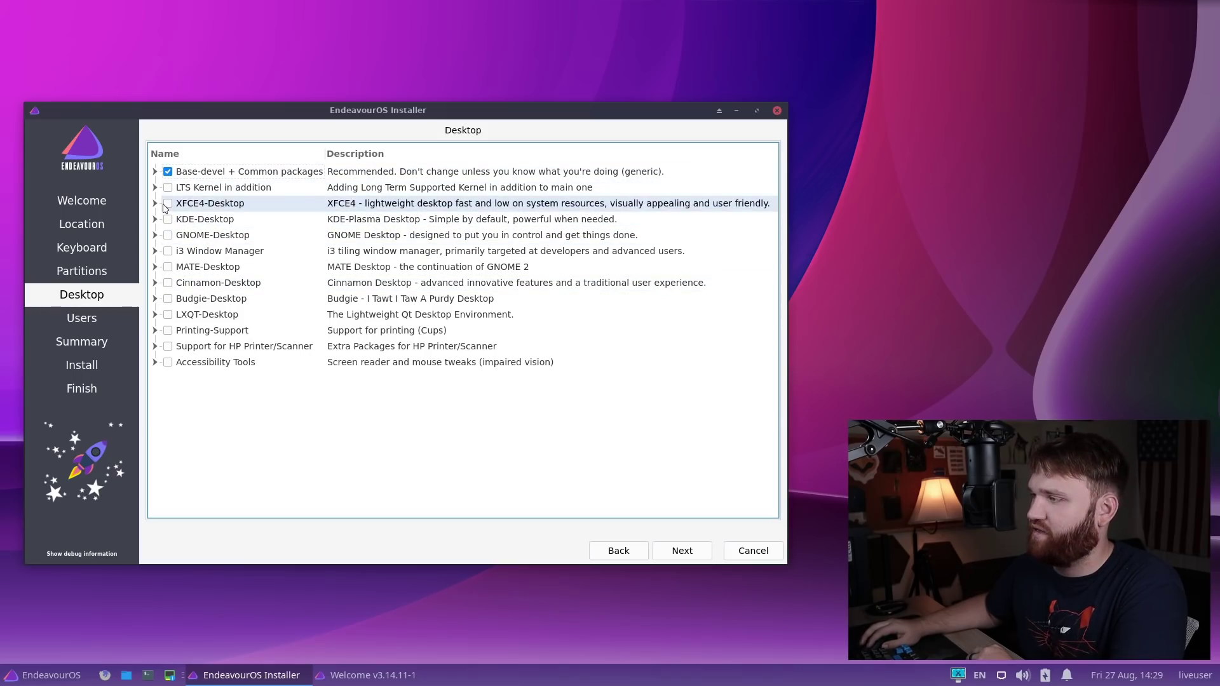
- Select XFCE4-Desktop and i3 Window Manager for installation and expand both to show their EndeavourOS theming options
{"action": "left_click", "coordinate": [167, 251]}
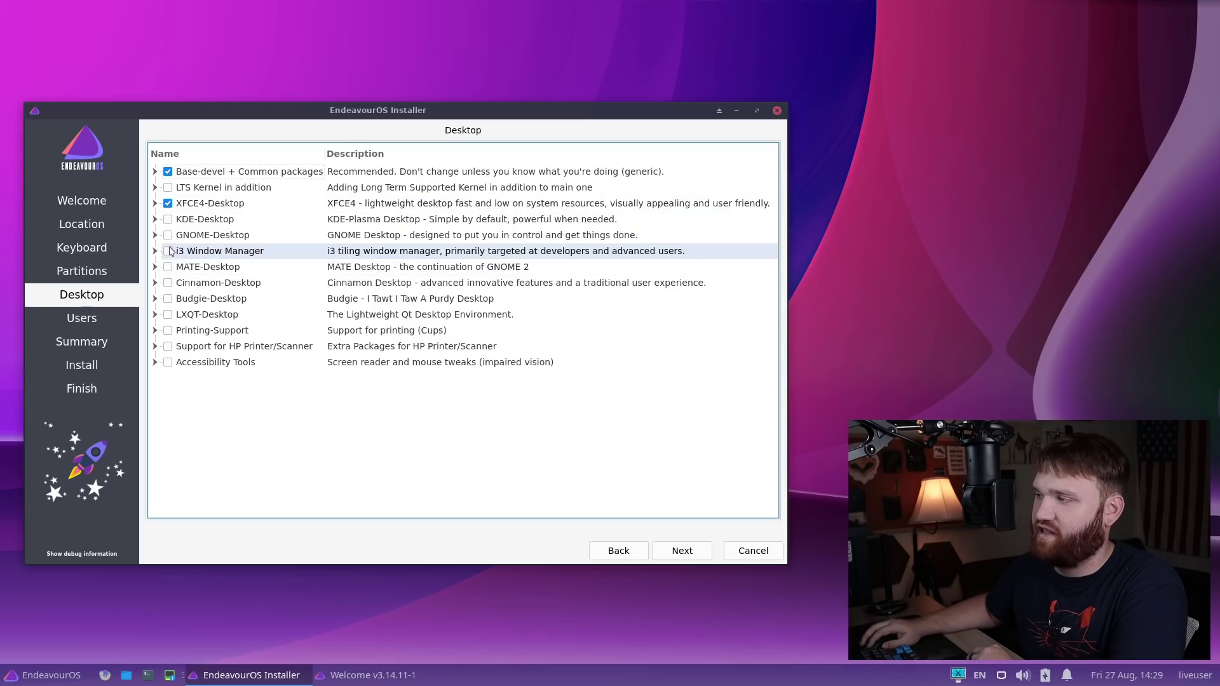
{"action": "left_click", "coordinate": [154, 203]}
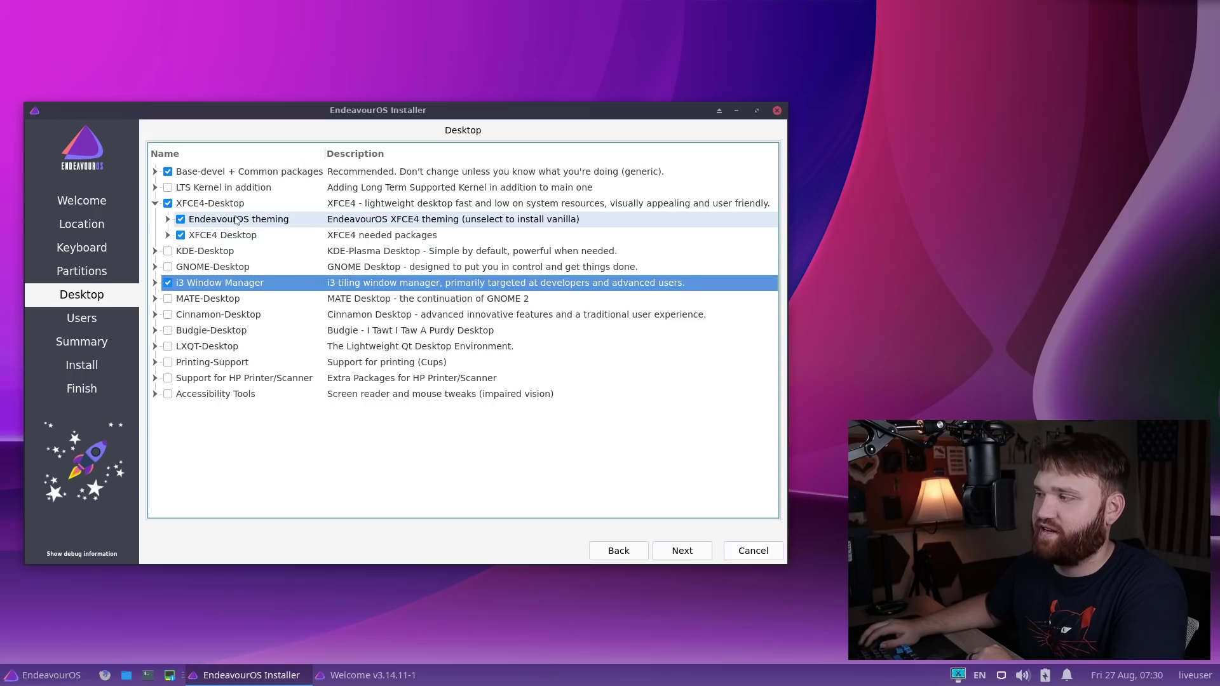
{"action": "left_click", "coordinate": [155, 282]}
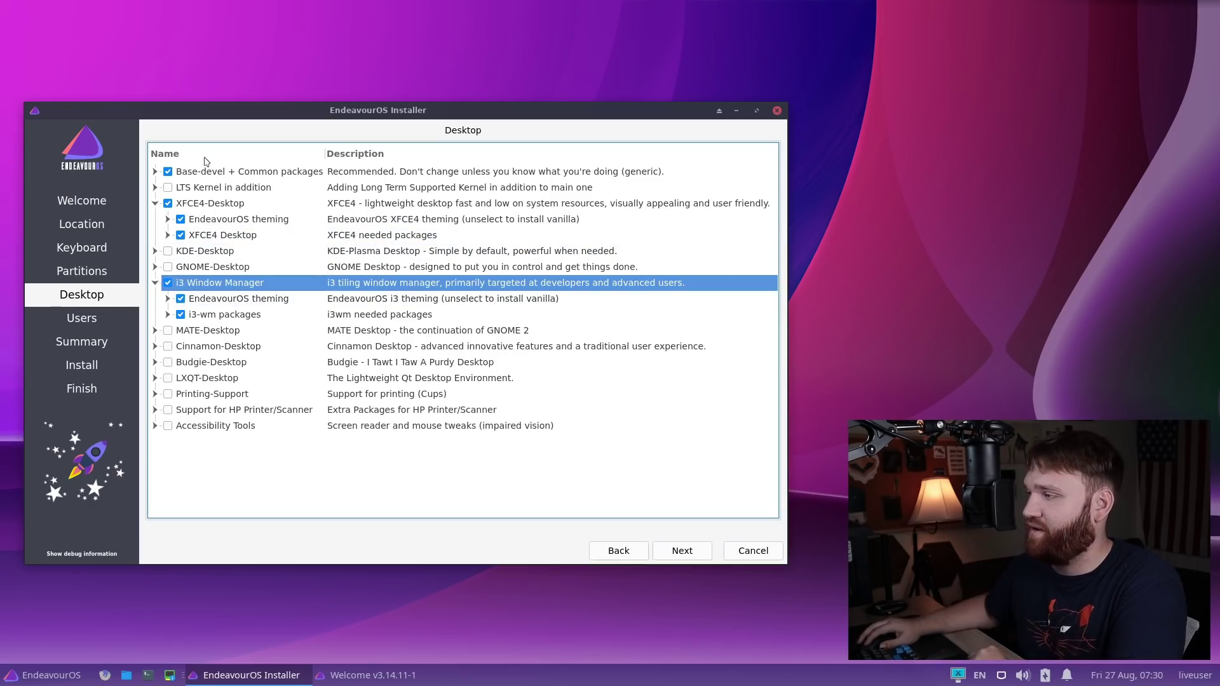
- Examine the packages inside the LTS kernel and Accessibility Tools groups
{"action": "left_click", "coordinate": [155, 188]}
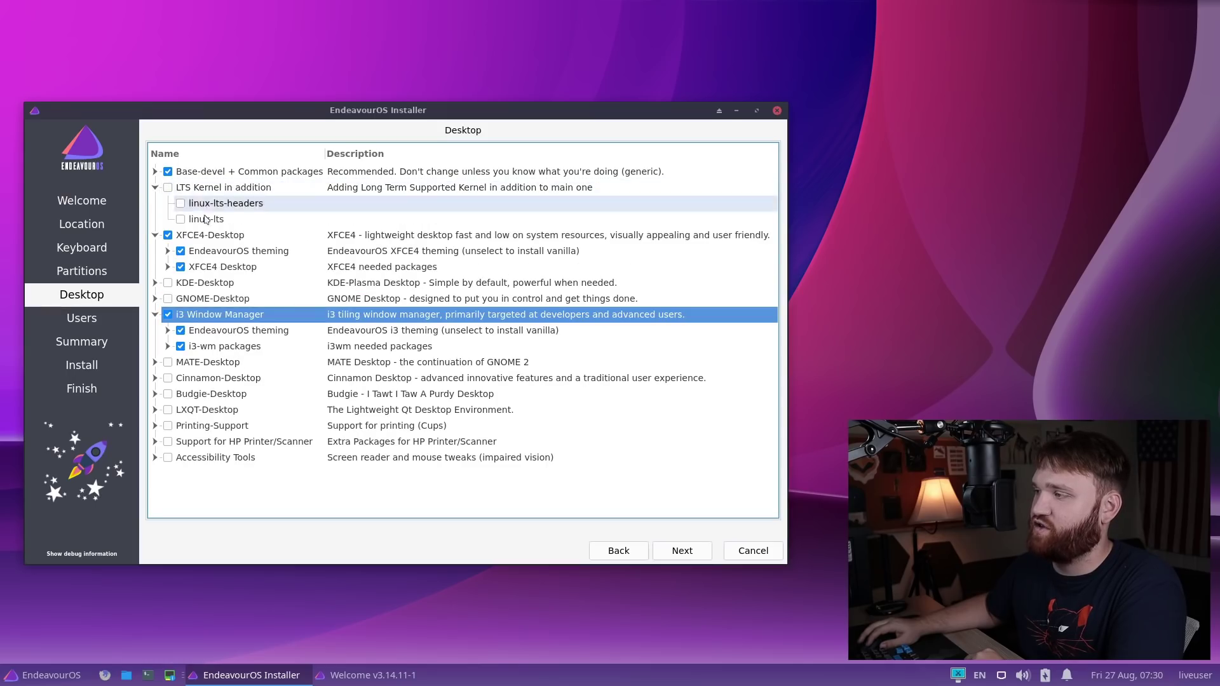
{"action": "left_click", "coordinate": [156, 187]}
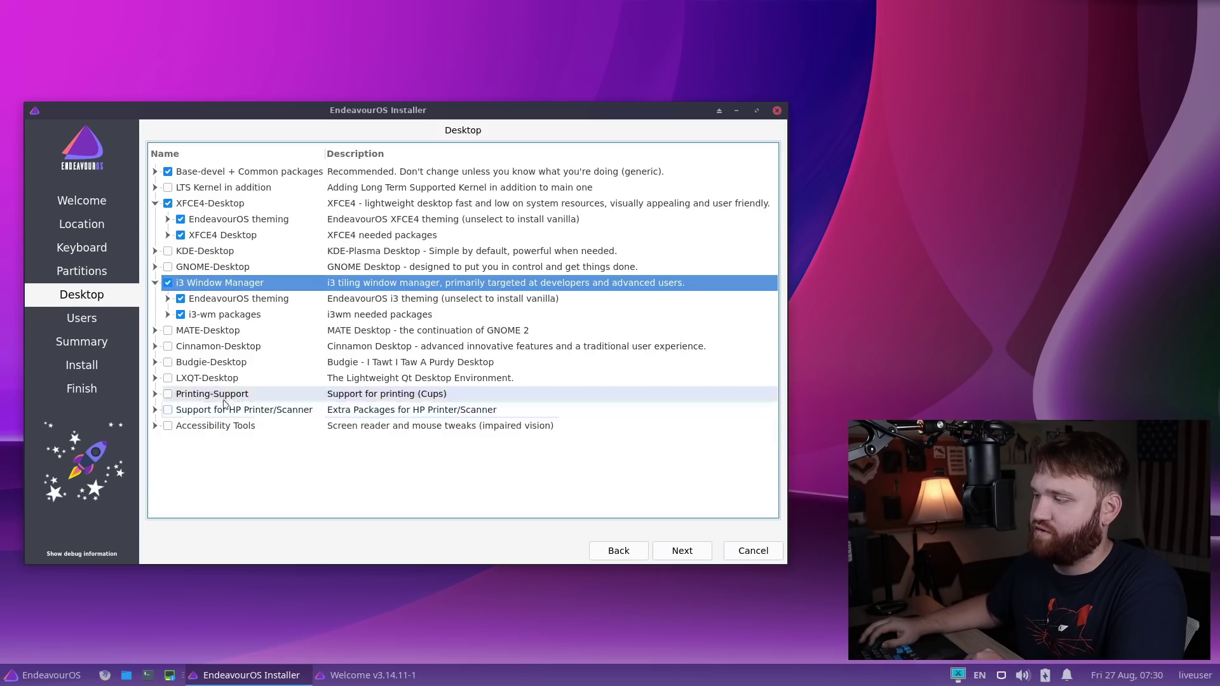
{"action": "left_click", "coordinate": [154, 427]}
{"action": "left_click", "coordinate": [155, 426]}
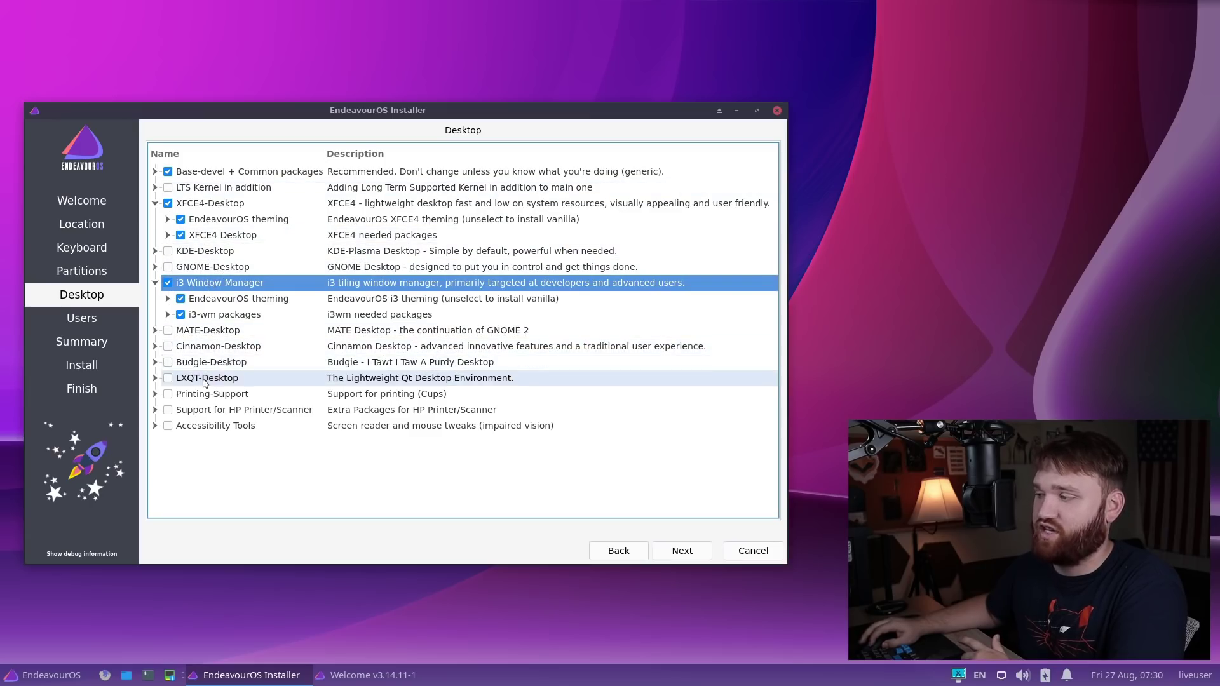
- Complete the user account with computer name endeavouros and the account password, and confirm the installation to disk
{"action": "left_click", "coordinate": [699, 555]}
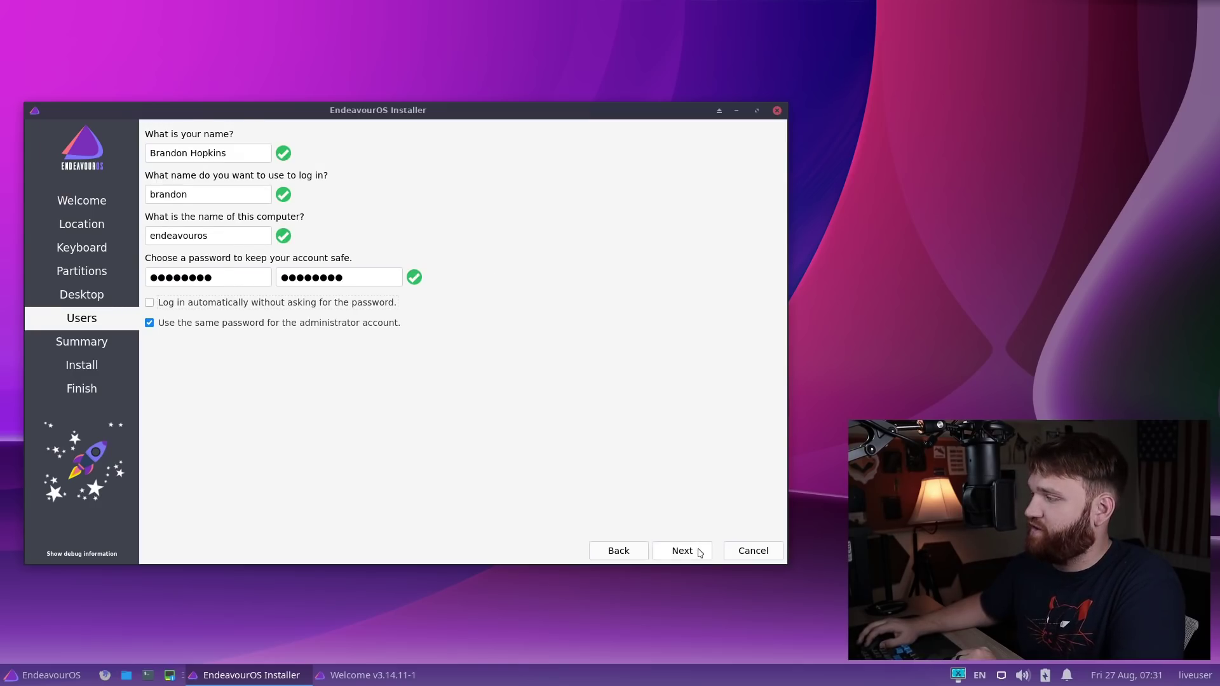
{"action": "left_click", "coordinate": [699, 553]}
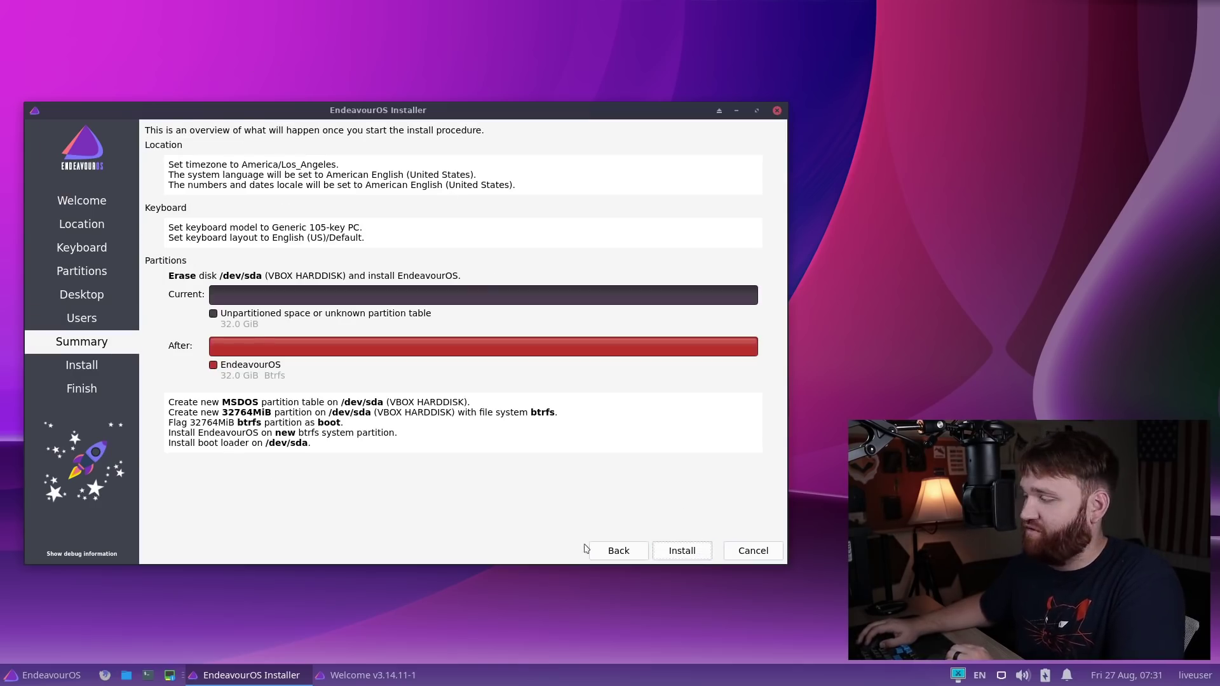
{"action": "left_click", "coordinate": [676, 557]}
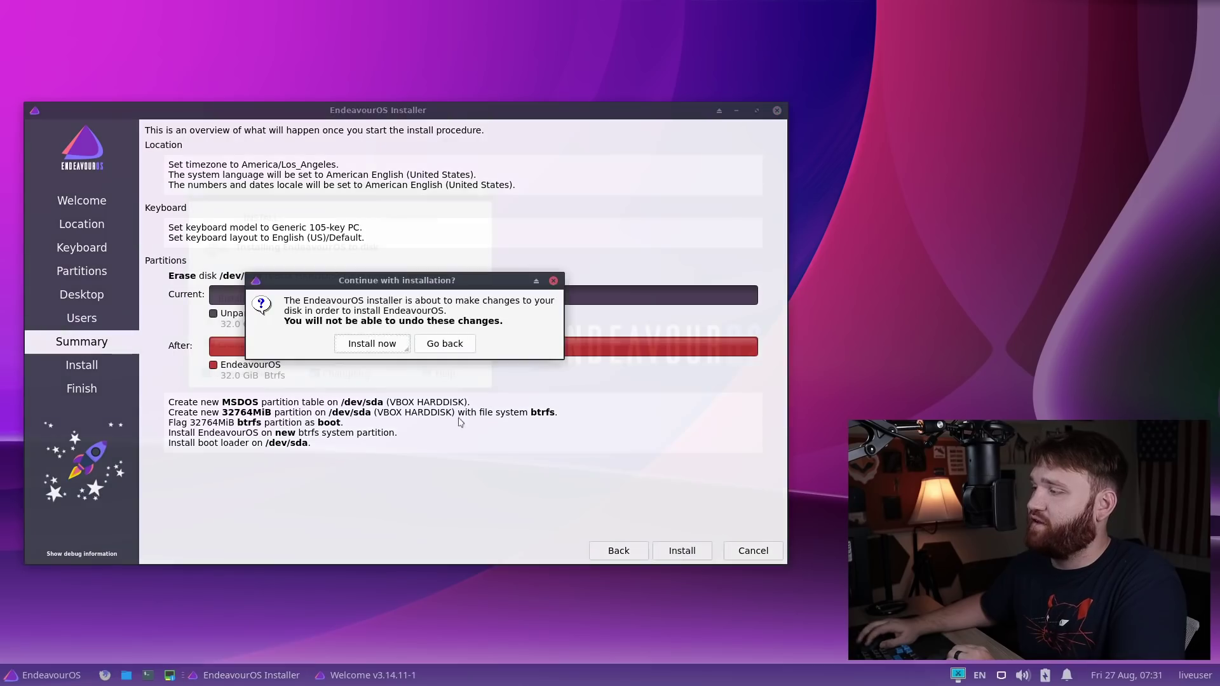
{"action": "left_click", "coordinate": [362, 346]}
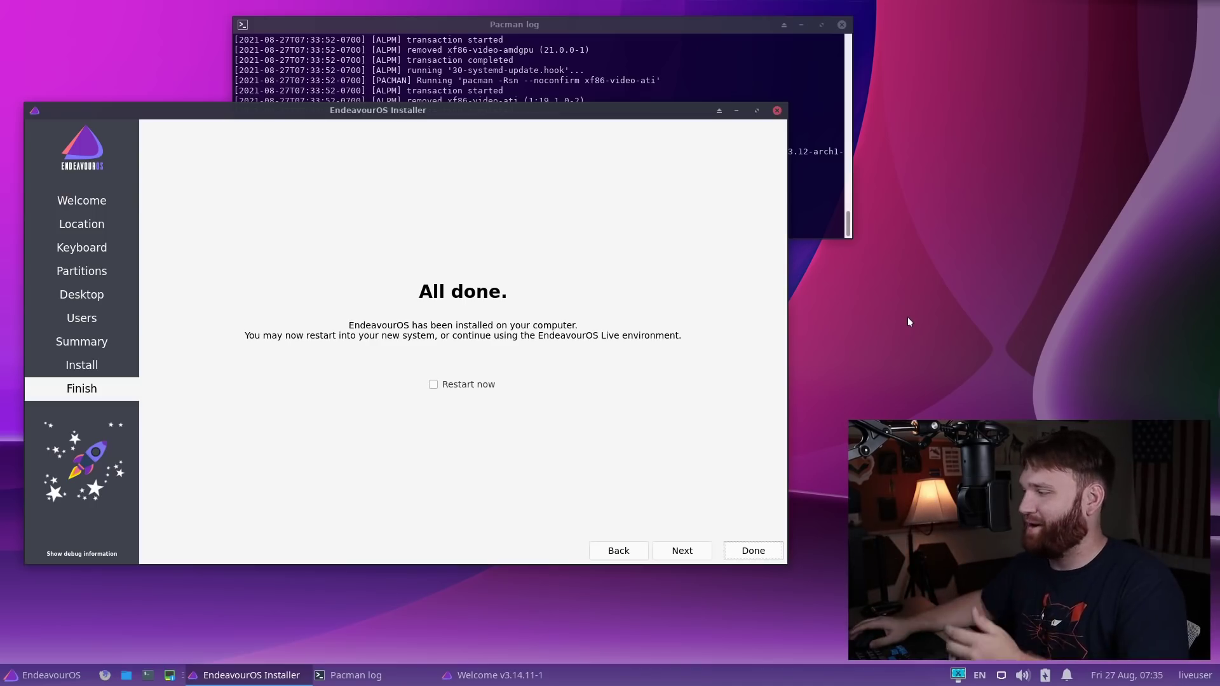
- Restart into the installed system and log in to the Xfce session with the account password
{"action": "left_click", "coordinate": [453, 386]}
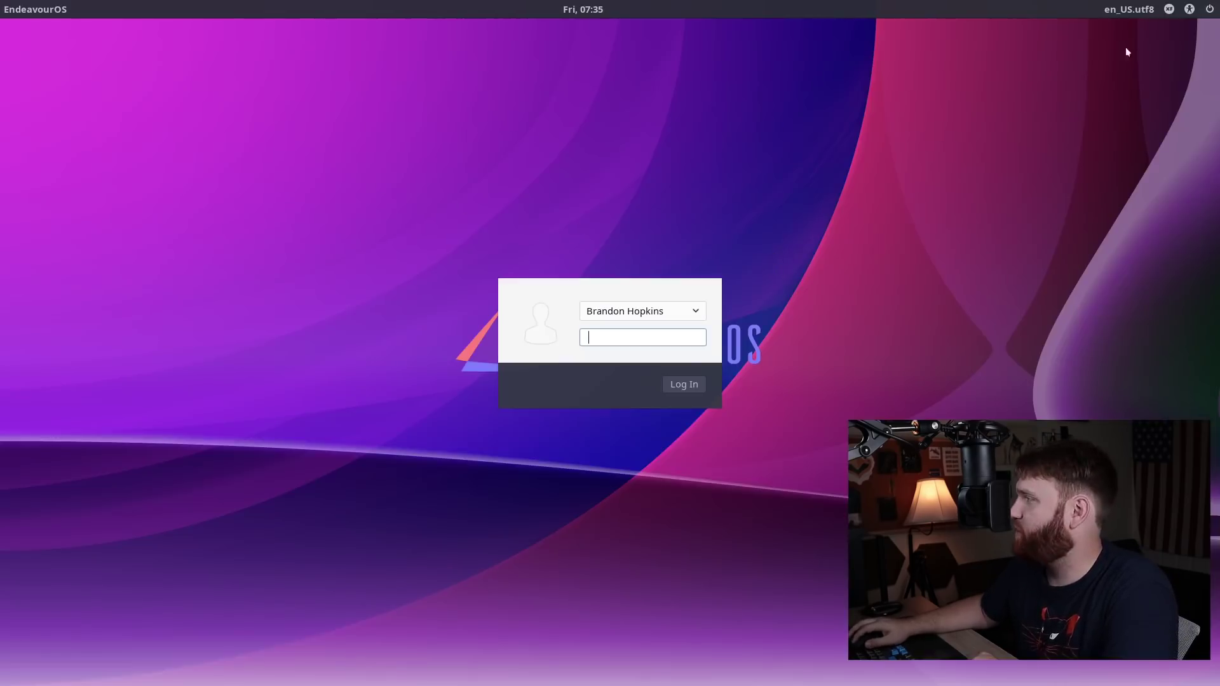
{"action": "left_click", "coordinate": [1171, 9]}
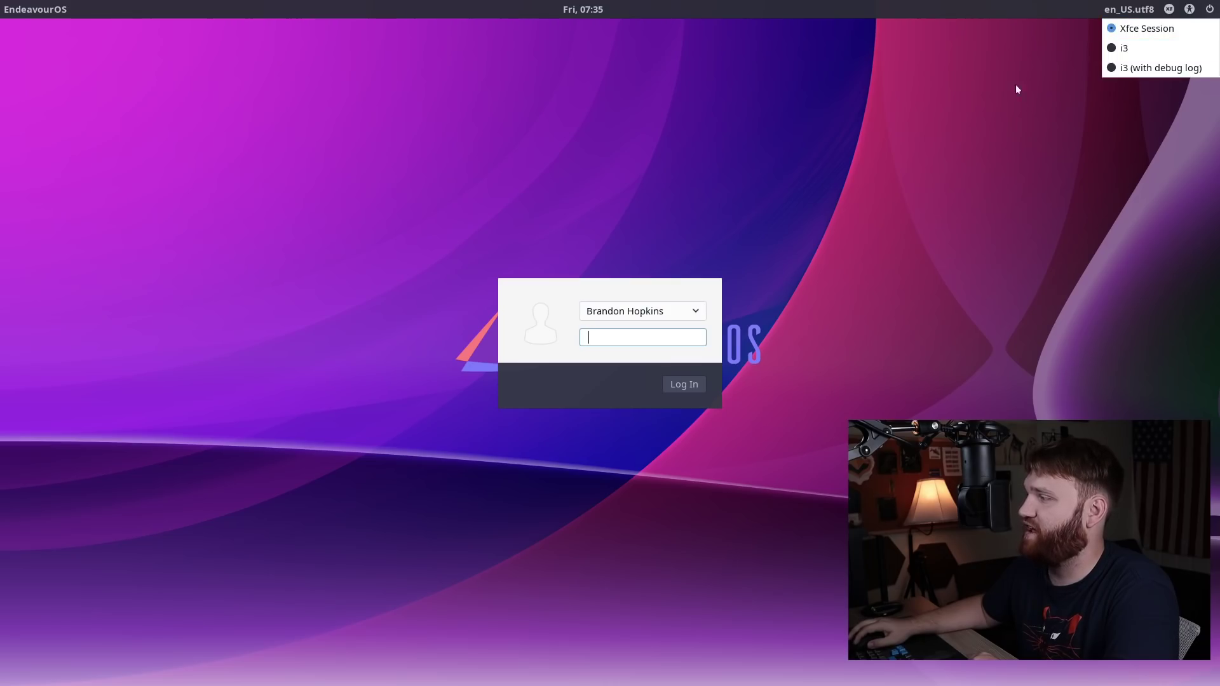
{"action": "left_click", "coordinate": [589, 335]}
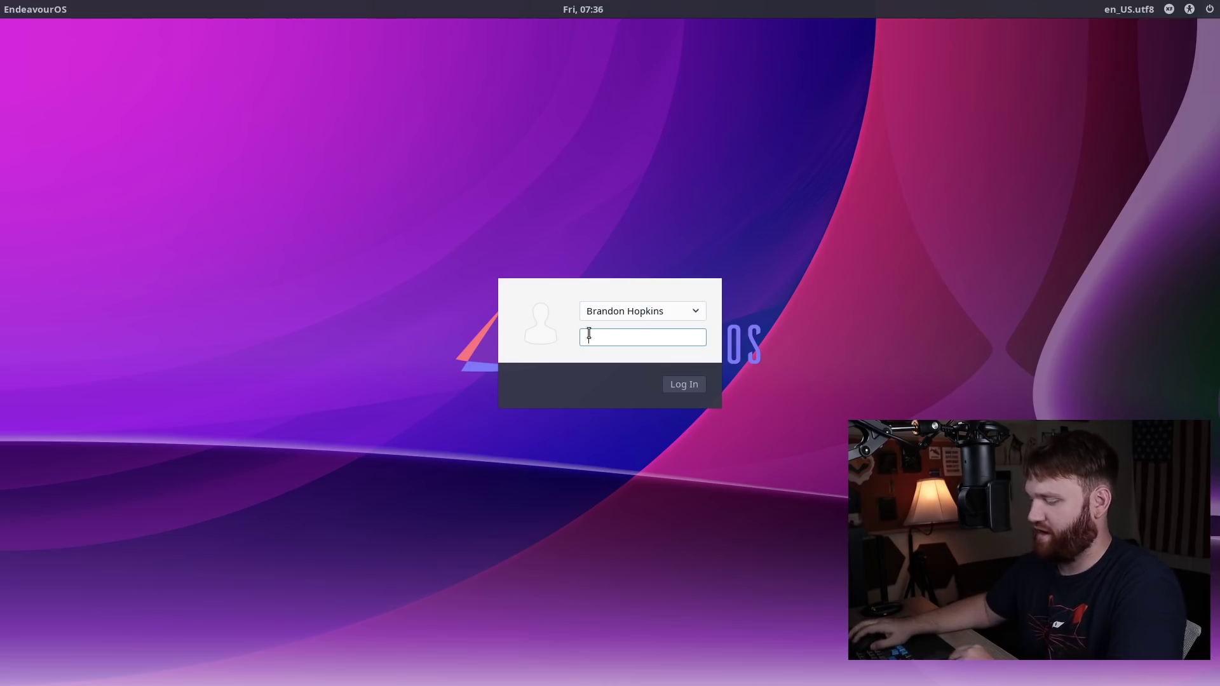
{"action": "type", "text": "********"}
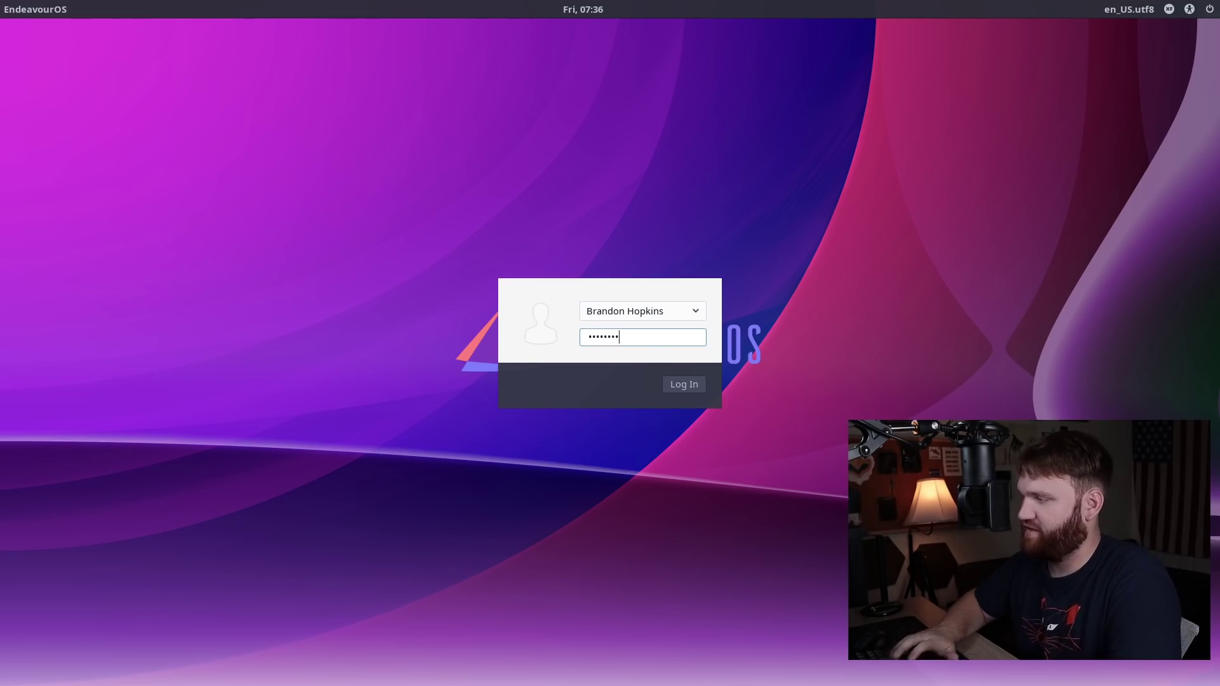
{"action": "key", "text": "Return"}
{"action": "left_click_drag", "start_coordinate": [611, 192], "coordinate": [369, 147]}
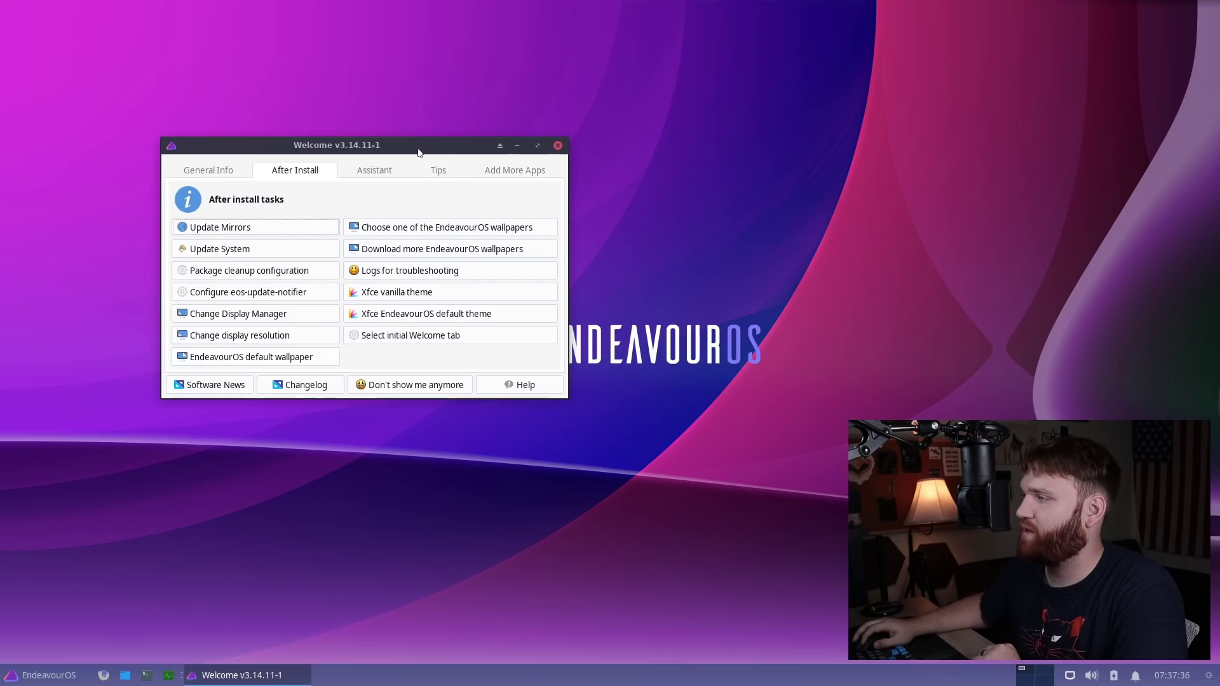
- Review the Assistant, Tips and Add More Apps pages of the Welcome window, and close it
{"action": "mouse_move", "coordinate": [420, 145]}
{"action": "left_mouse_down"}
{"action": "mouse_move", "coordinate": [448, 647]}
{"action": "mouse_move", "coordinate": [382, 142]}
{"action": "mouse_move", "coordinate": [412, 155]}
{"action": "left_mouse_up"}
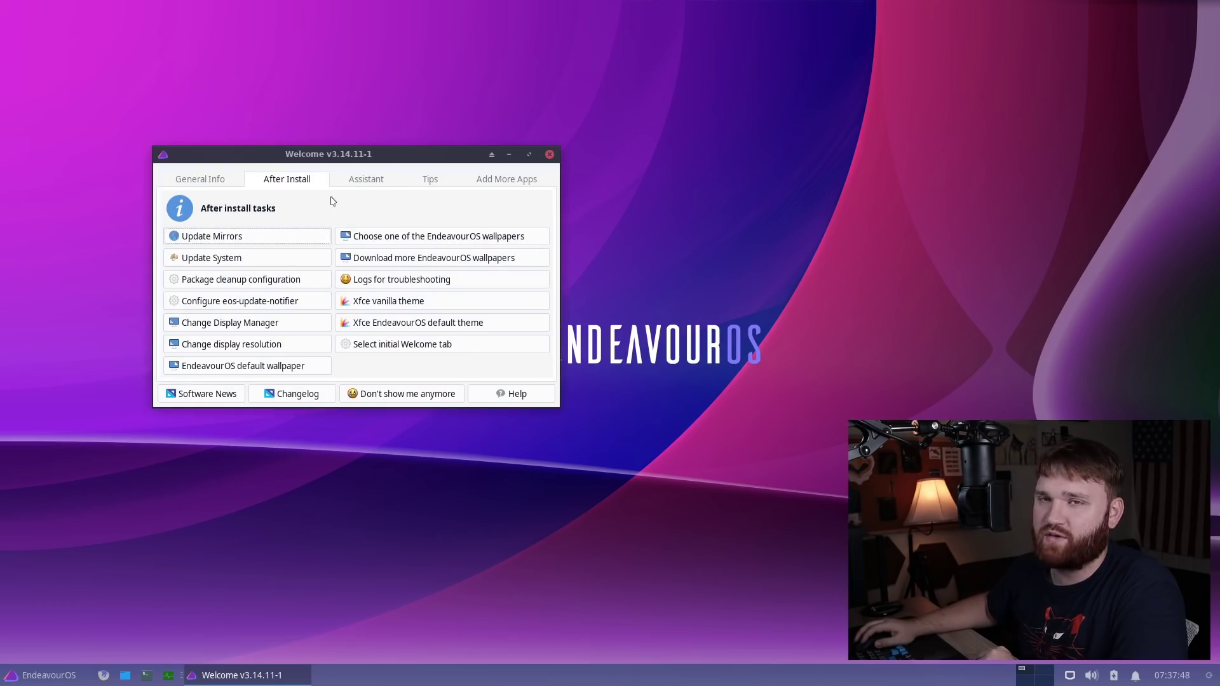
{"action": "left_click", "coordinate": [374, 187]}
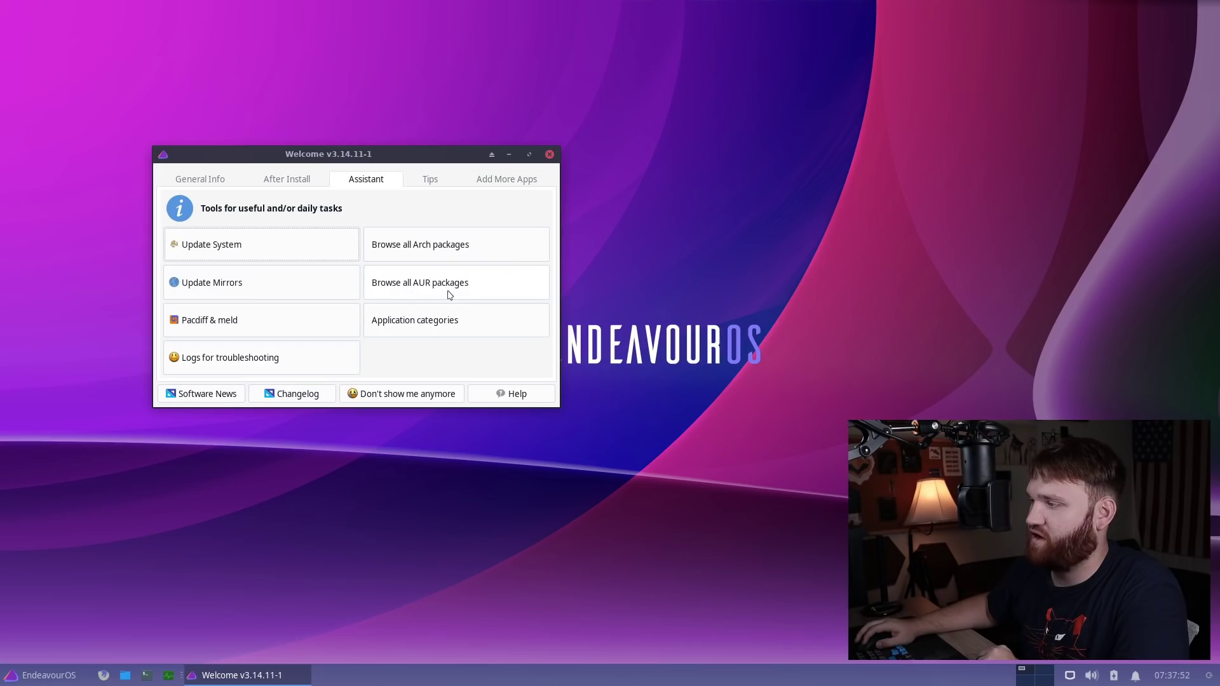
{"action": "left_click", "coordinate": [434, 187]}
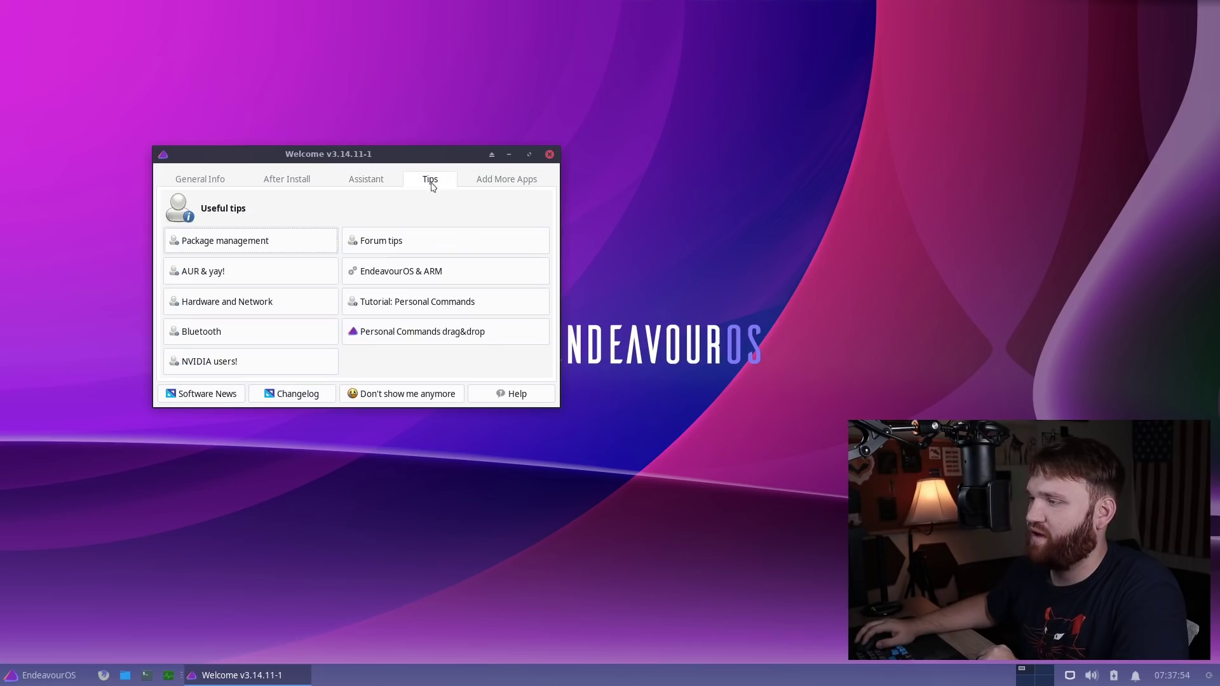
{"action": "left_click", "coordinate": [493, 179]}
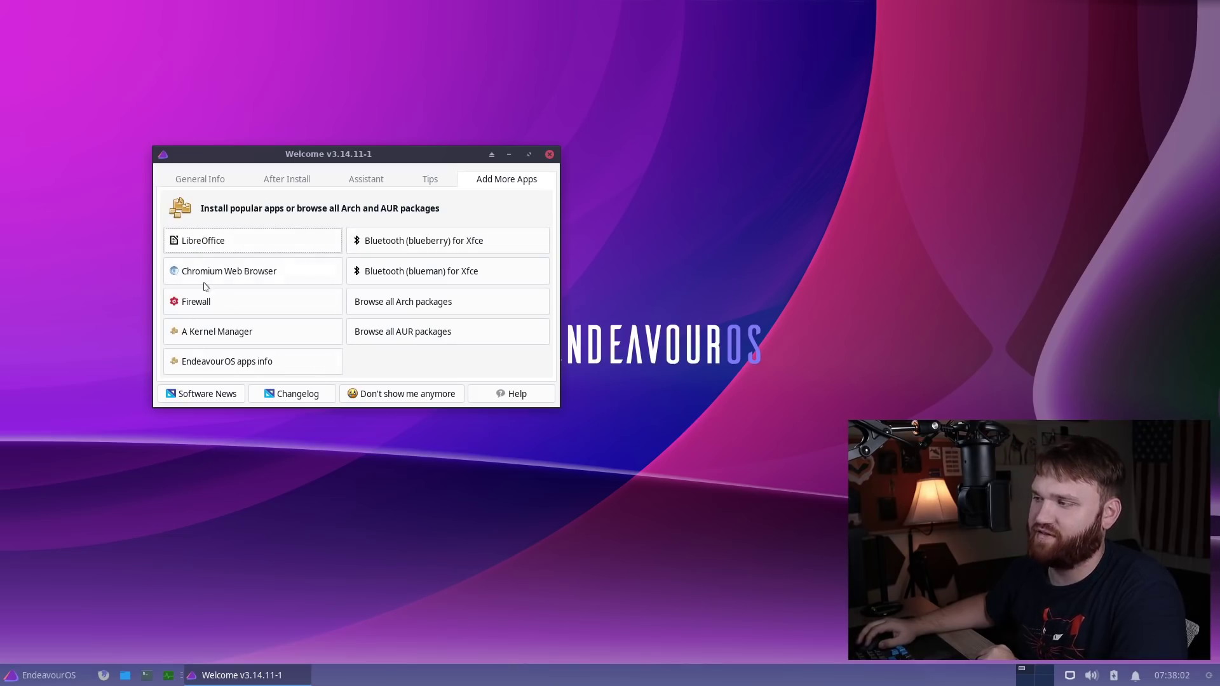
{"action": "left_click", "coordinate": [551, 155]}
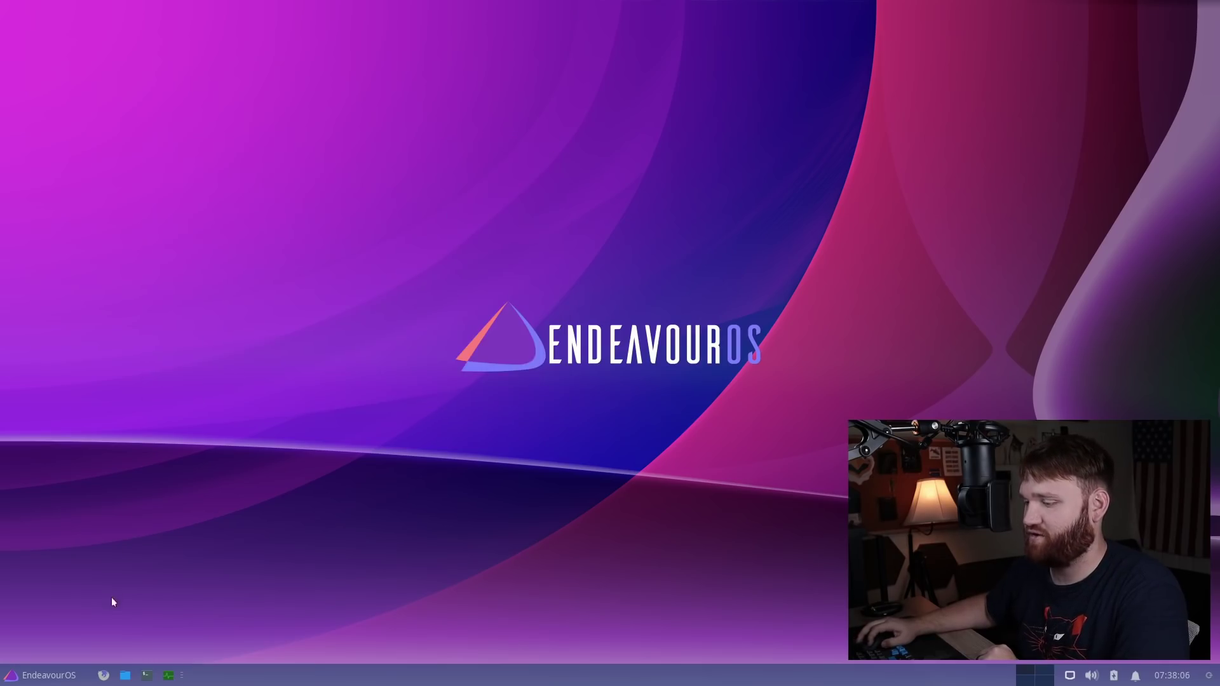
- Browse the installed applications in the Accessories, Development, Graphics and Internet categories
{"action": "left_click", "coordinate": [50, 676]}
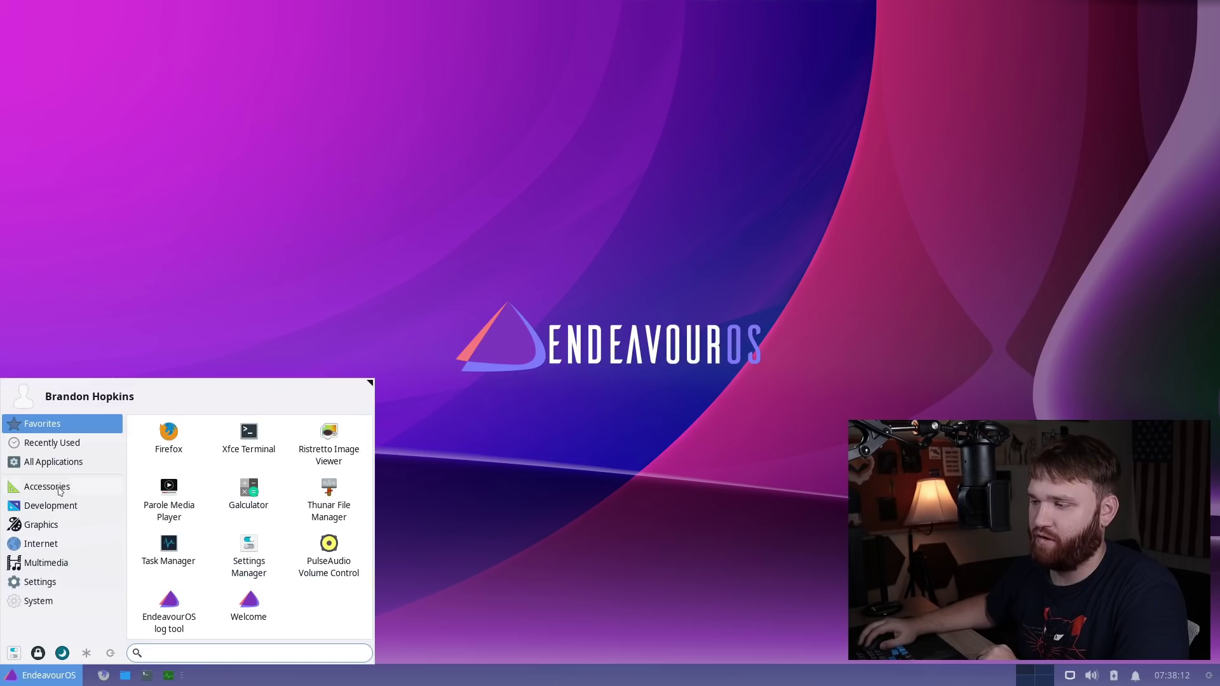
{"action": "left_click", "coordinate": [47, 486]}
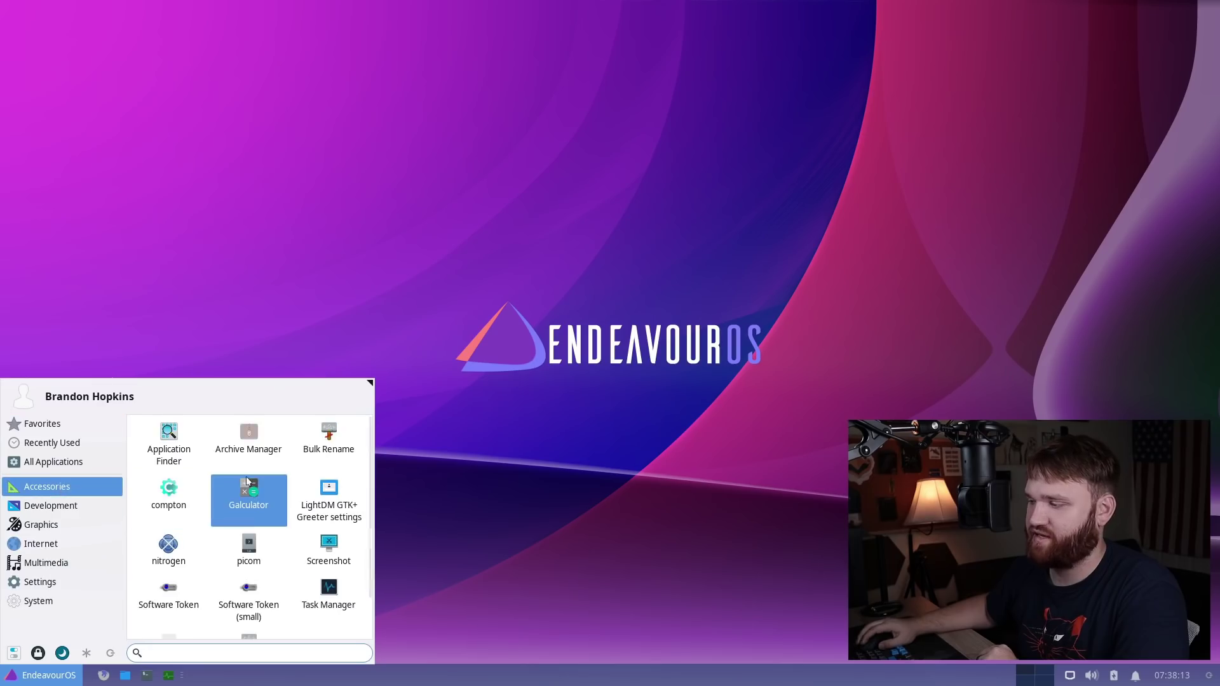
{"action": "scroll", "coordinate": [246, 482], "scroll_direction": "down", "scroll_amount": 1}
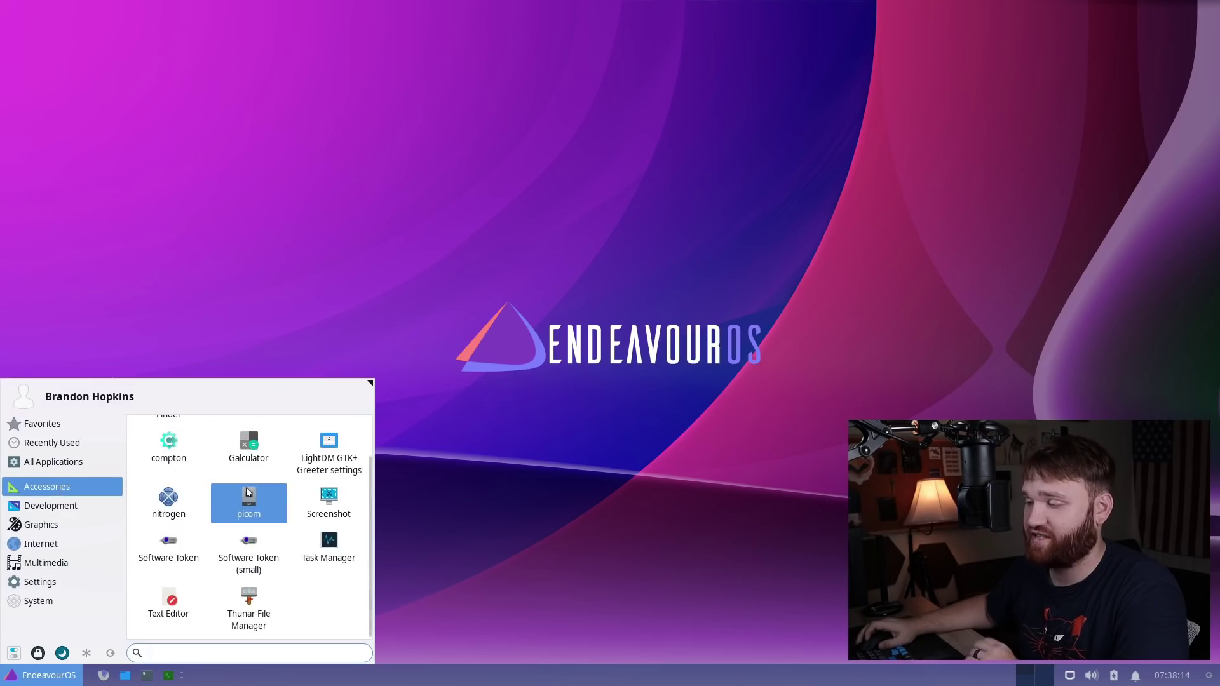
{"action": "scroll", "coordinate": [246, 487], "scroll_direction": "up", "scroll_amount": 1}
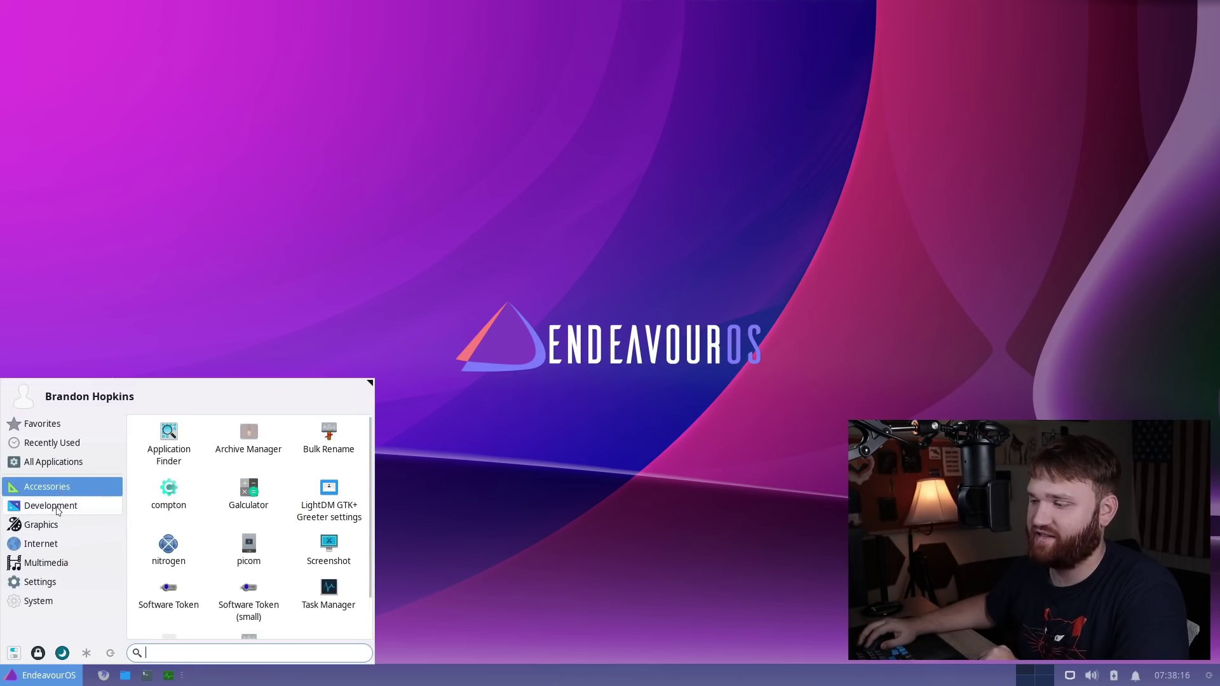
{"action": "left_click", "coordinate": [51, 505]}
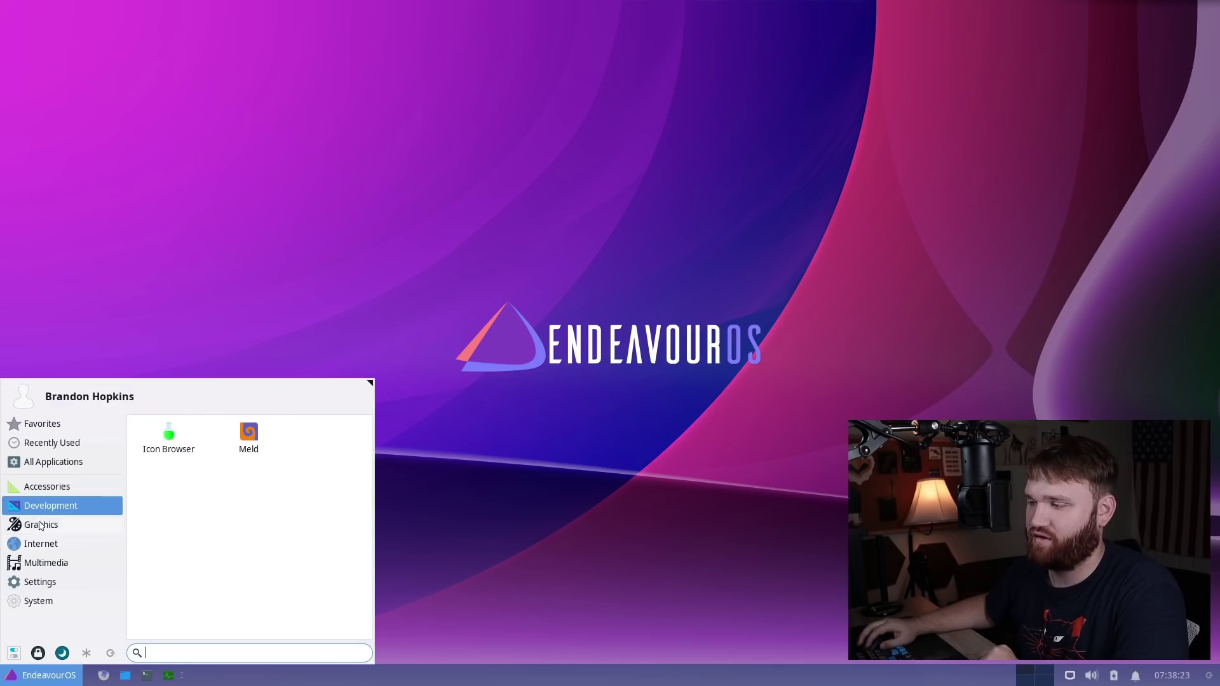
{"action": "left_click", "coordinate": [40, 522]}
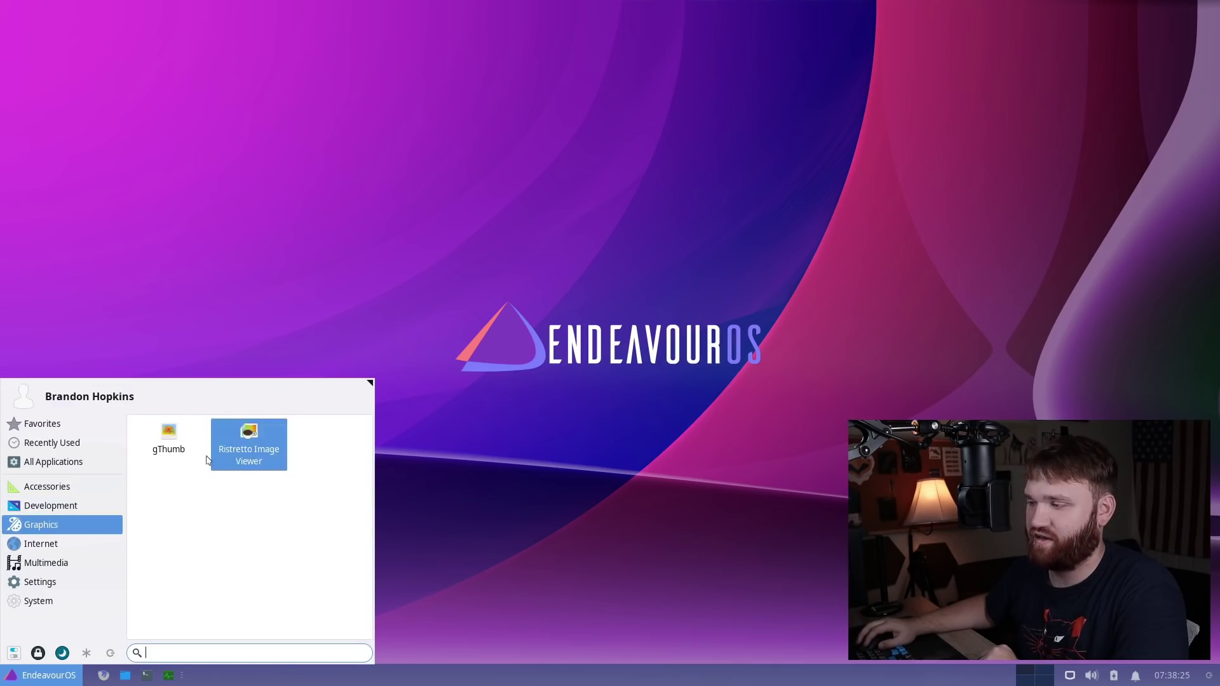
{"action": "left_click", "coordinate": [64, 545]}
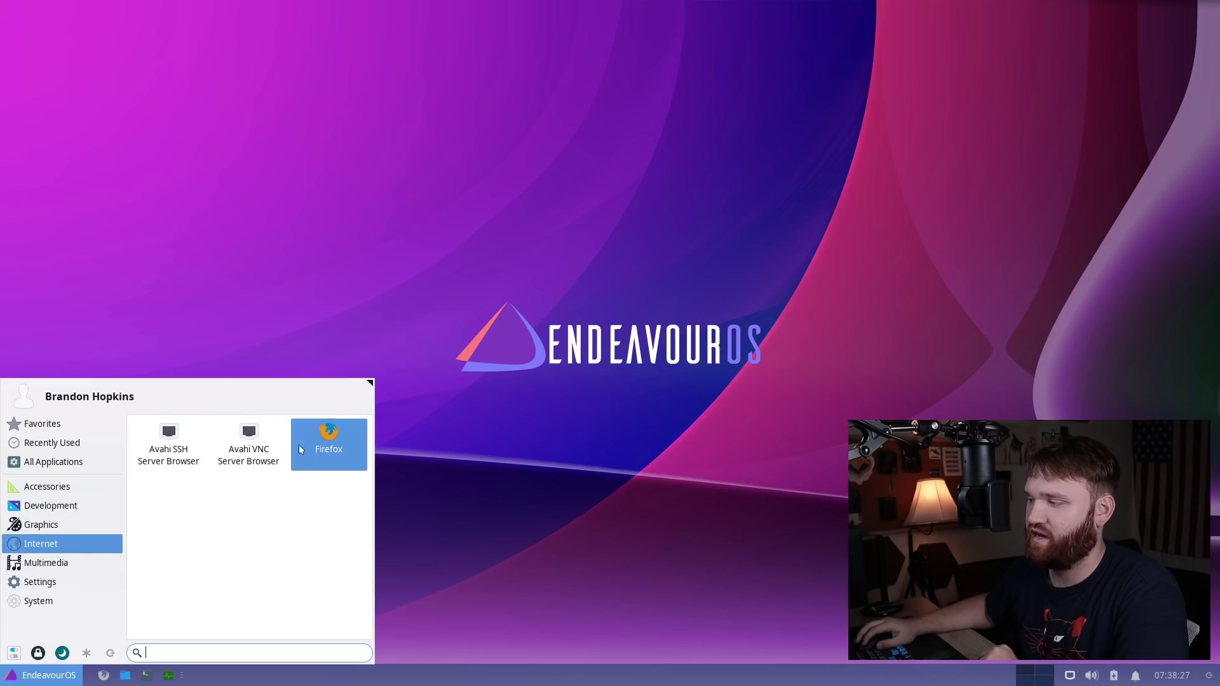
- Browse the installed applications in the Multimedia, Settings and System categories
{"action": "left_click", "coordinate": [46, 563]}
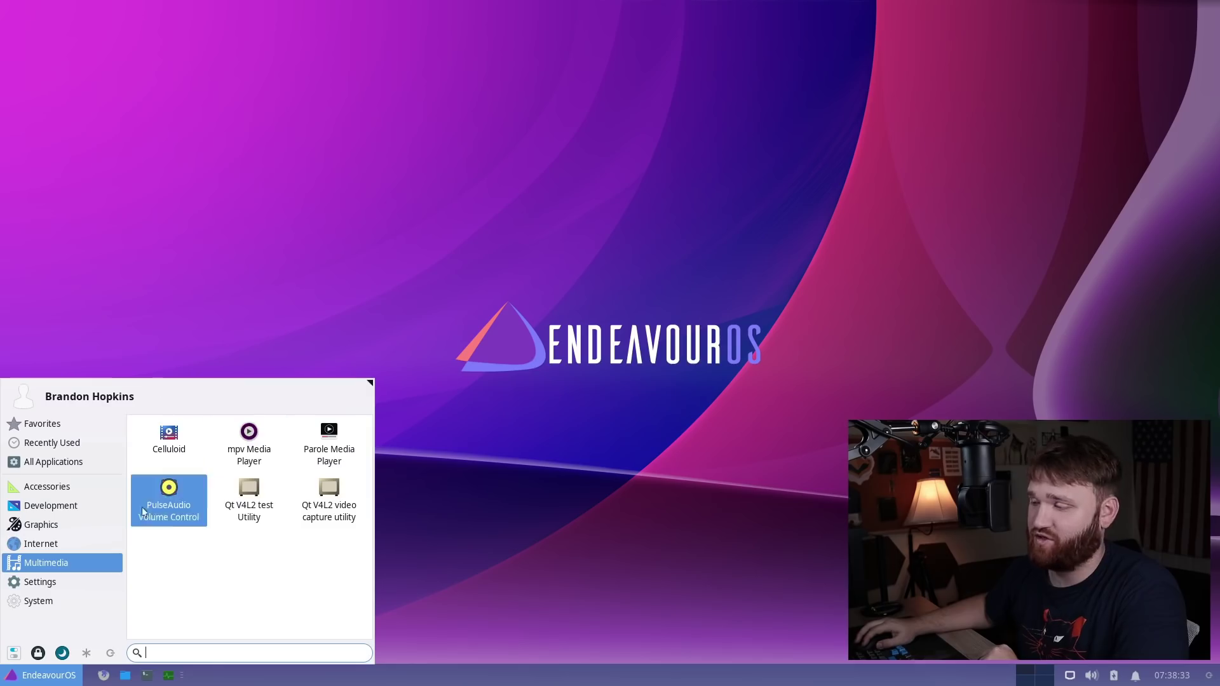
{"action": "left_click", "coordinate": [58, 582]}
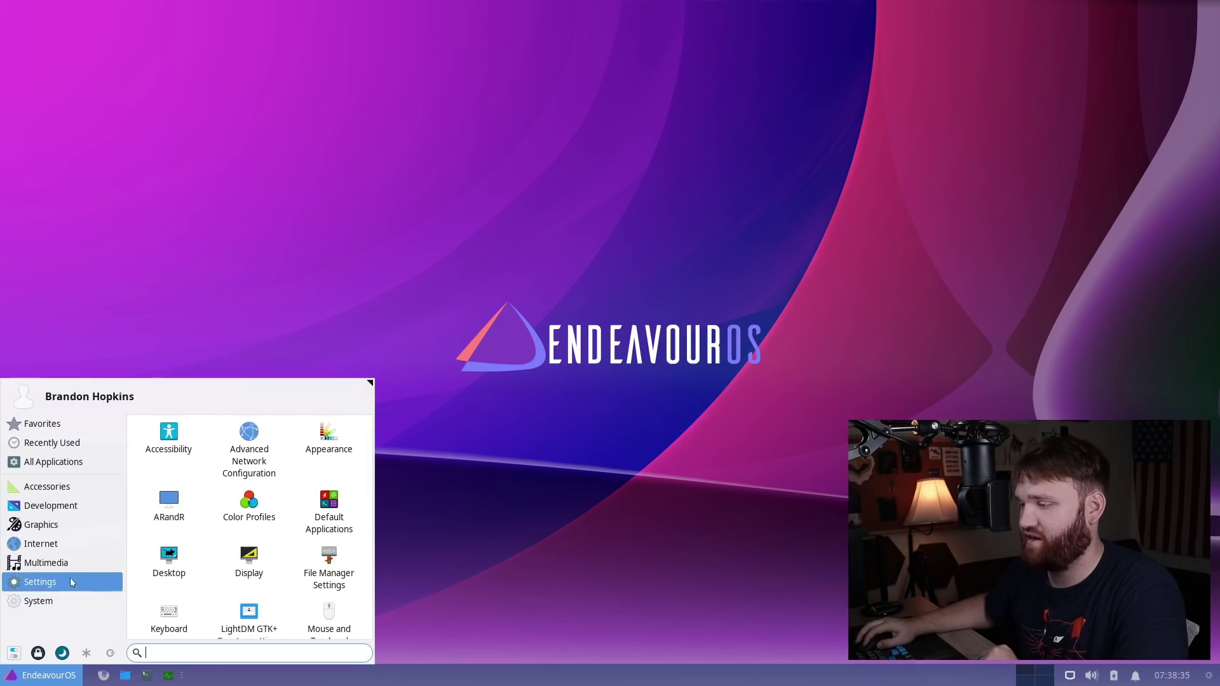
{"action": "scroll", "coordinate": [229, 536], "scroll_direction": "down", "scroll_amount": 5}
{"action": "left_click", "coordinate": [58, 603]}
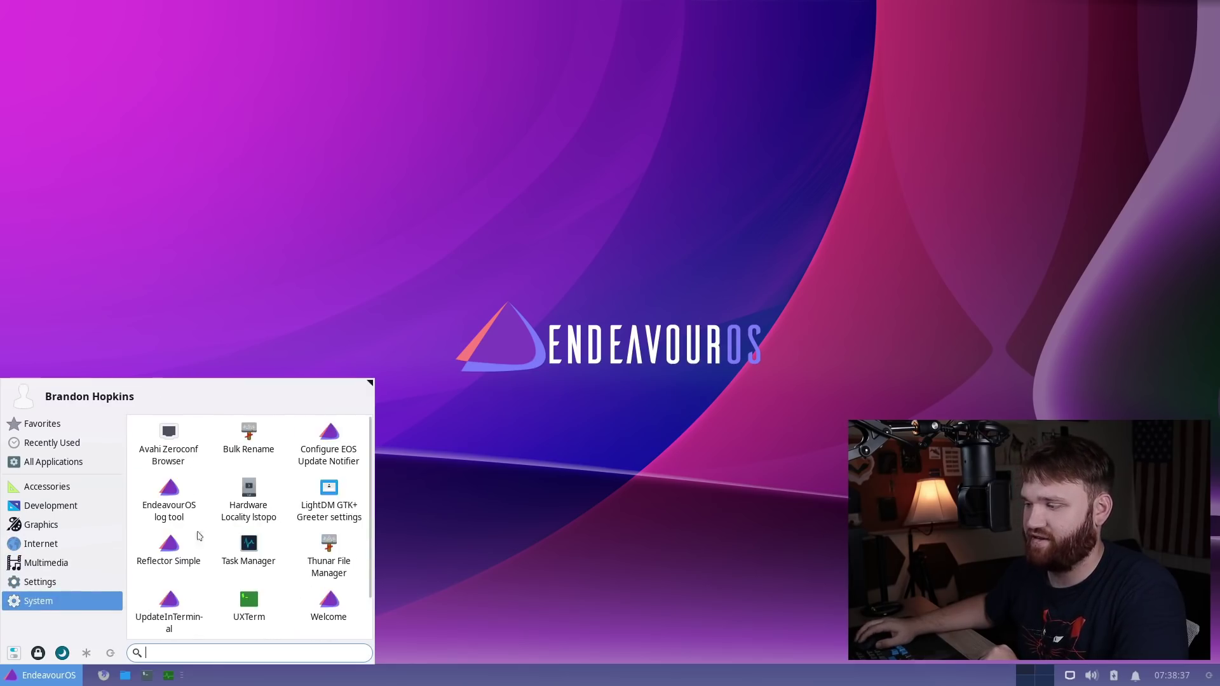
{"action": "scroll", "coordinate": [246, 532], "scroll_direction": "down", "scroll_amount": 1}
{"action": "scroll", "coordinate": [246, 533], "scroll_direction": "up", "scroll_amount": 1}
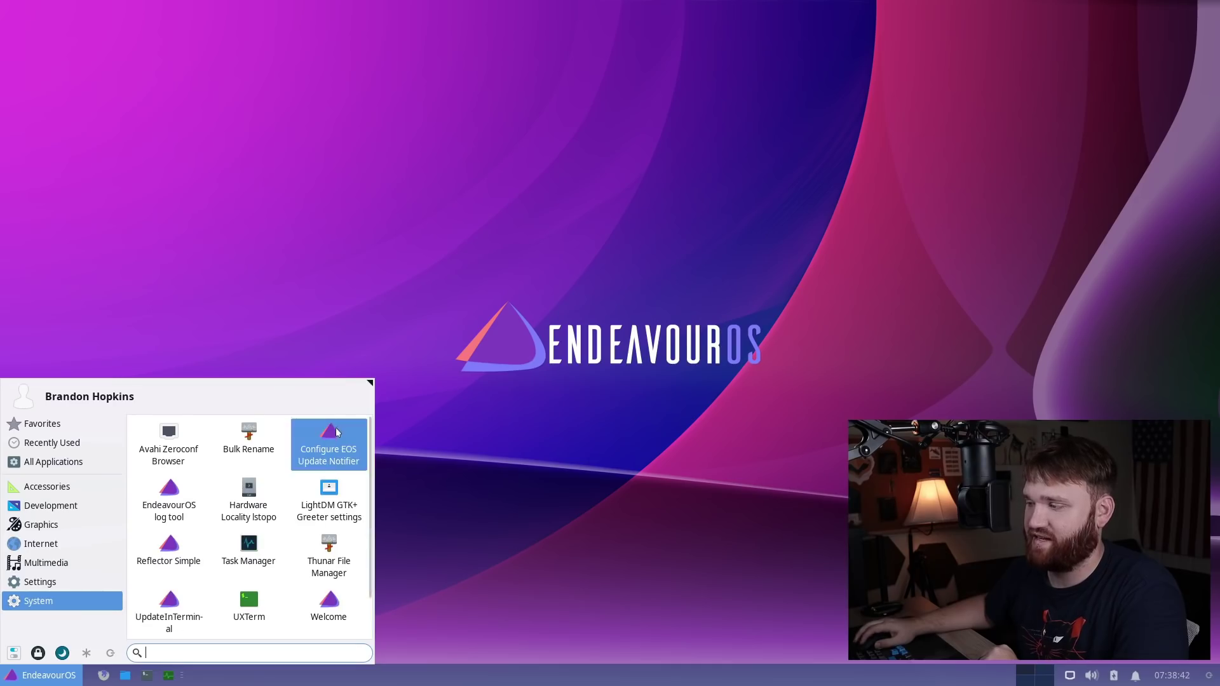
{"action": "scroll", "coordinate": [169, 556], "scroll_direction": "down", "scroll_amount": 1}
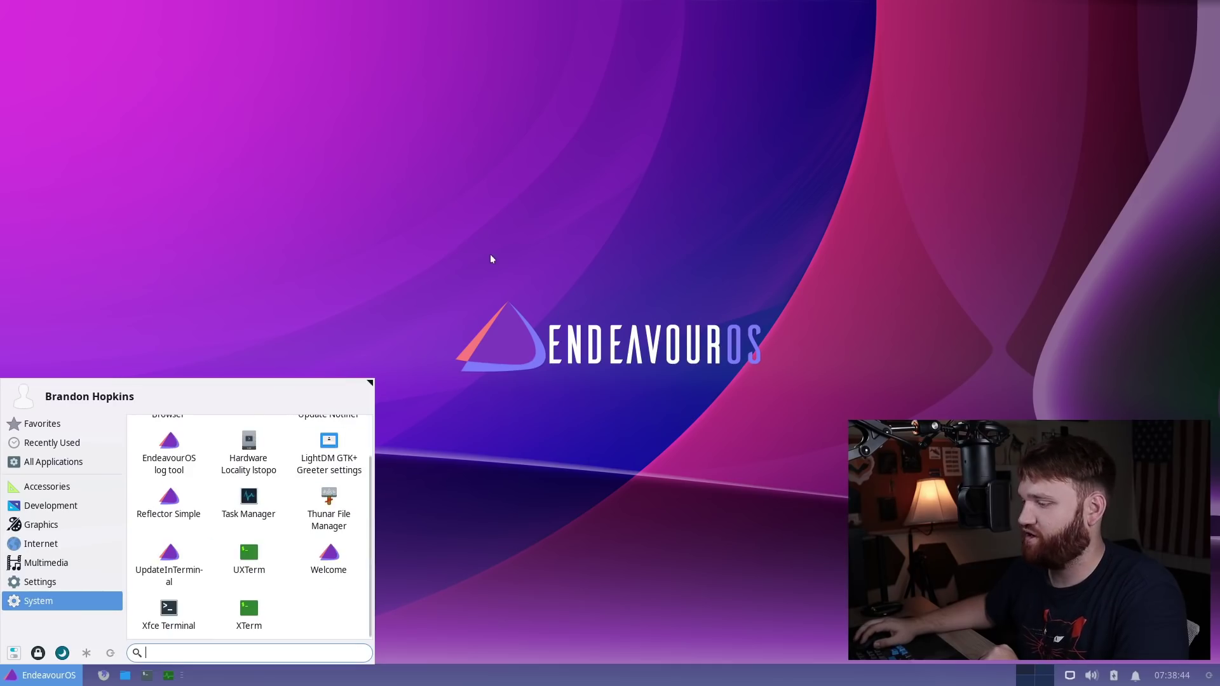
- Open Xfce Terminal and install the package with yay -S eos-apps-info, authorizing with the sudo password and accepting the installation
{"action": "left_click", "coordinate": [170, 613]}
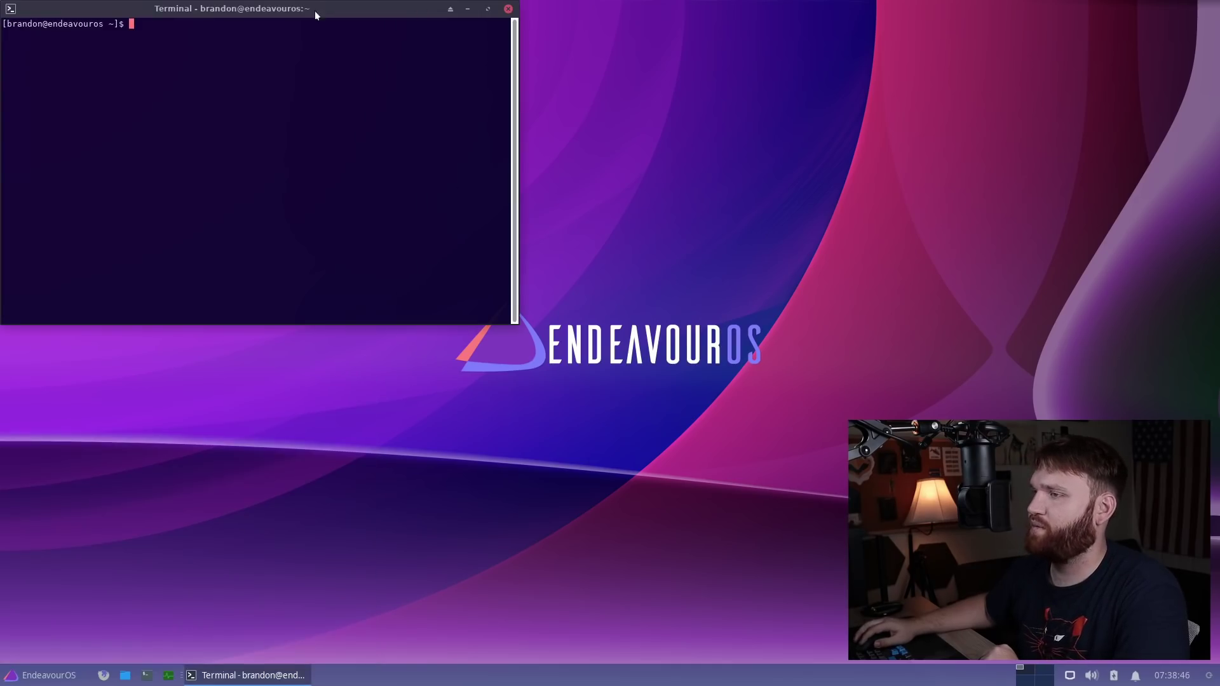
{"action": "left_click_drag", "start_coordinate": [314, 10], "coordinate": [447, 208]}
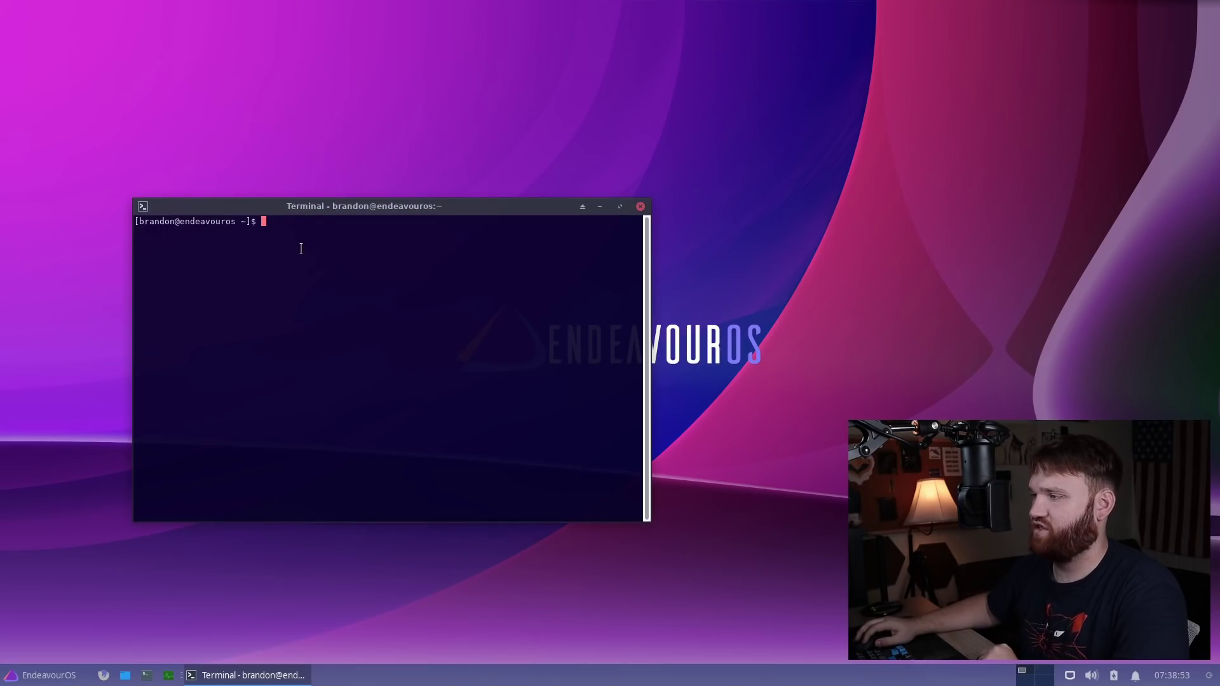
{"action": "type", "text": "yay"}
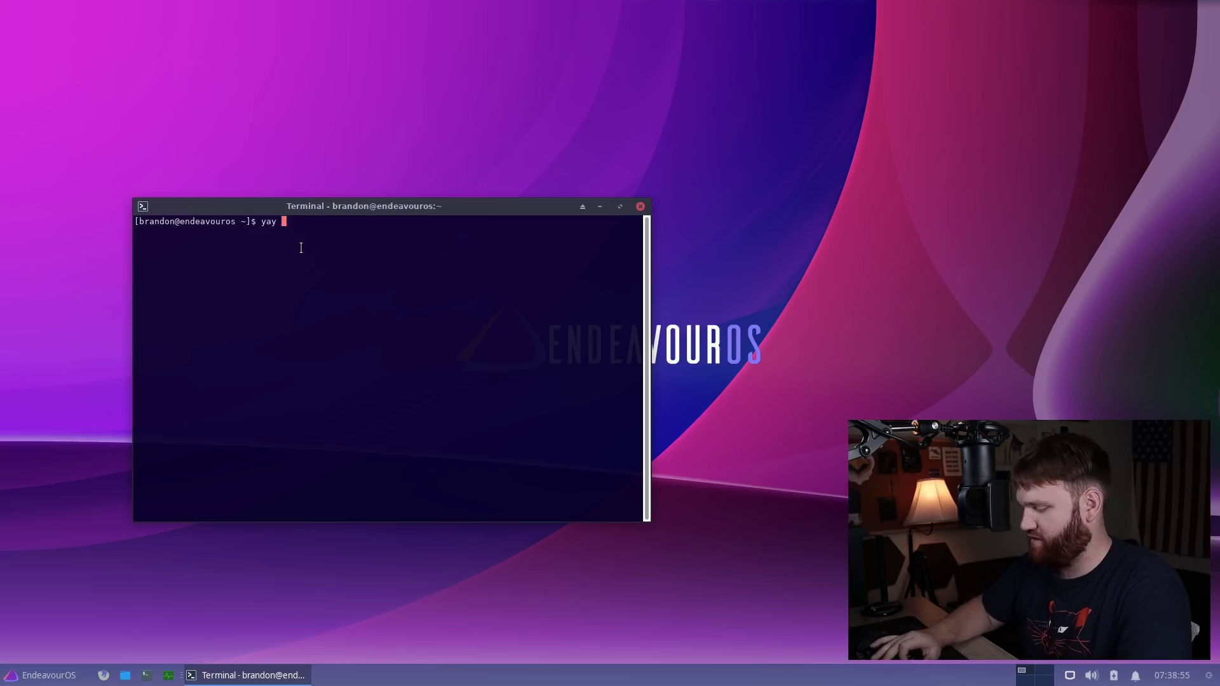
{"action": "type", "text": " -S "}
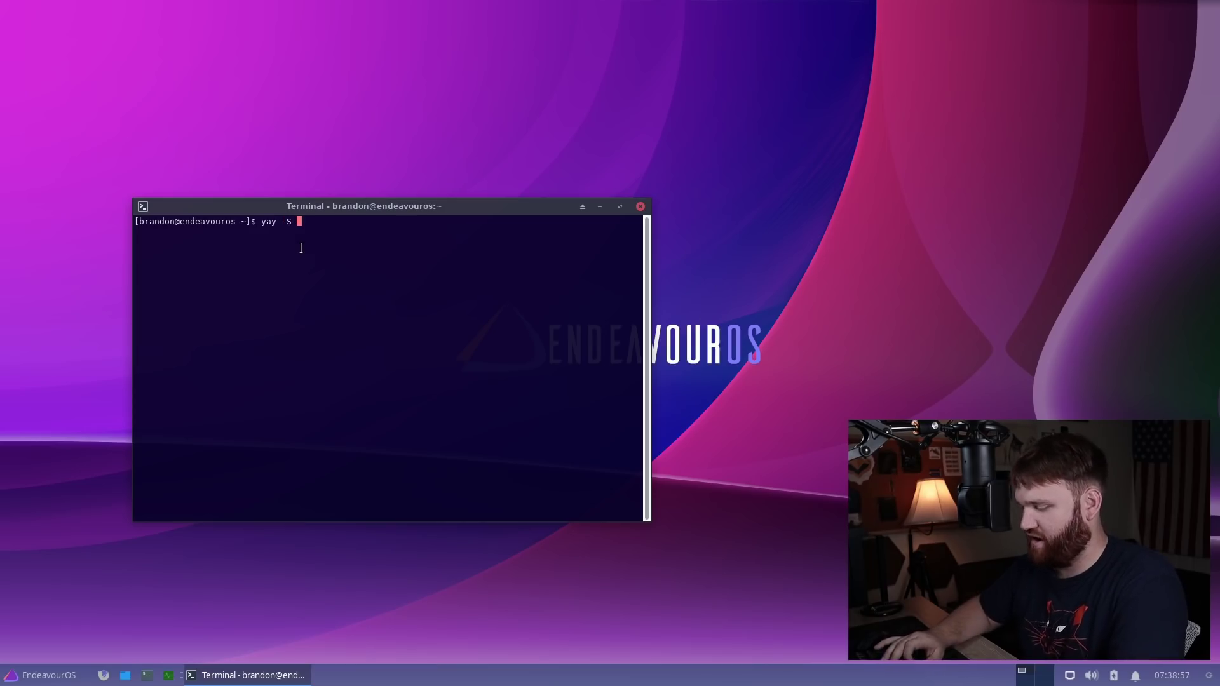
{"action": "type", "text": "eos-apps-info"}
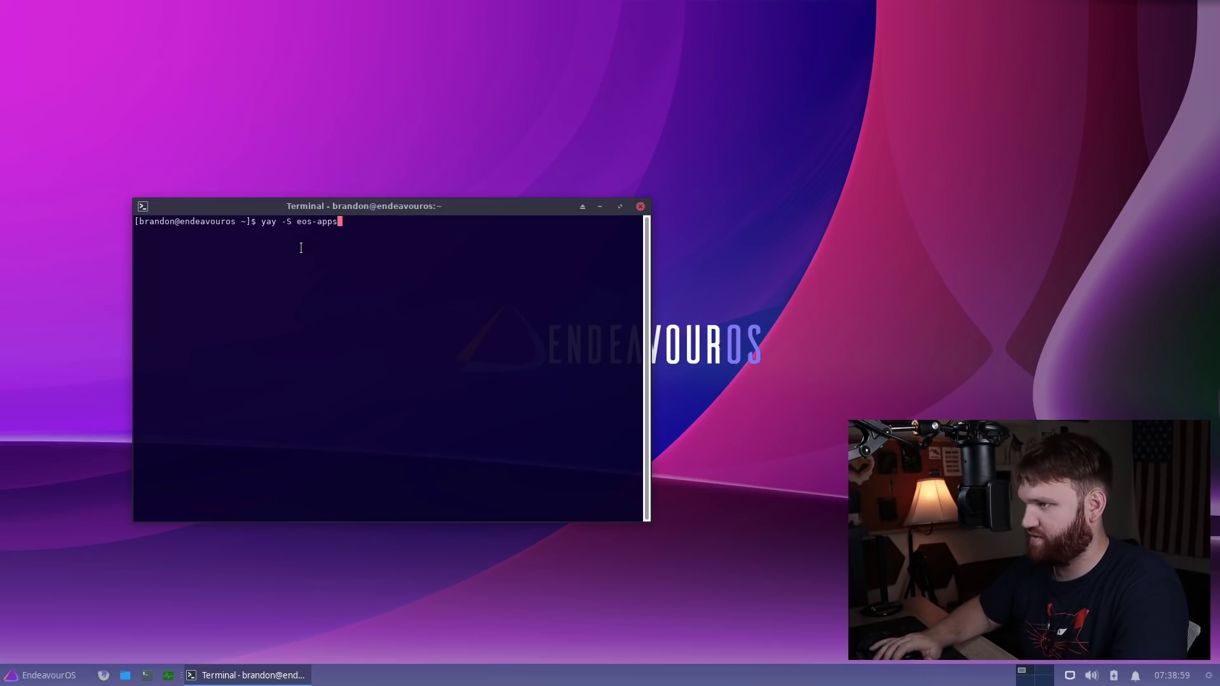
{"action": "key", "text": "Return"}
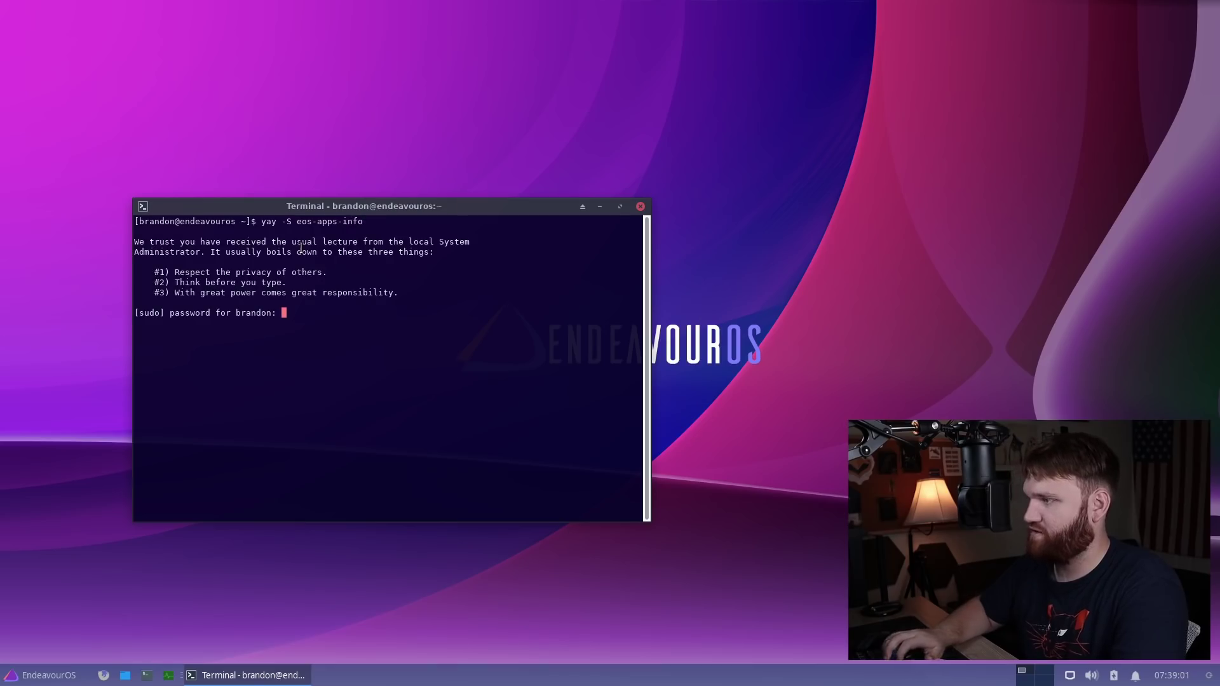
{"action": "key", "text": "Return"}
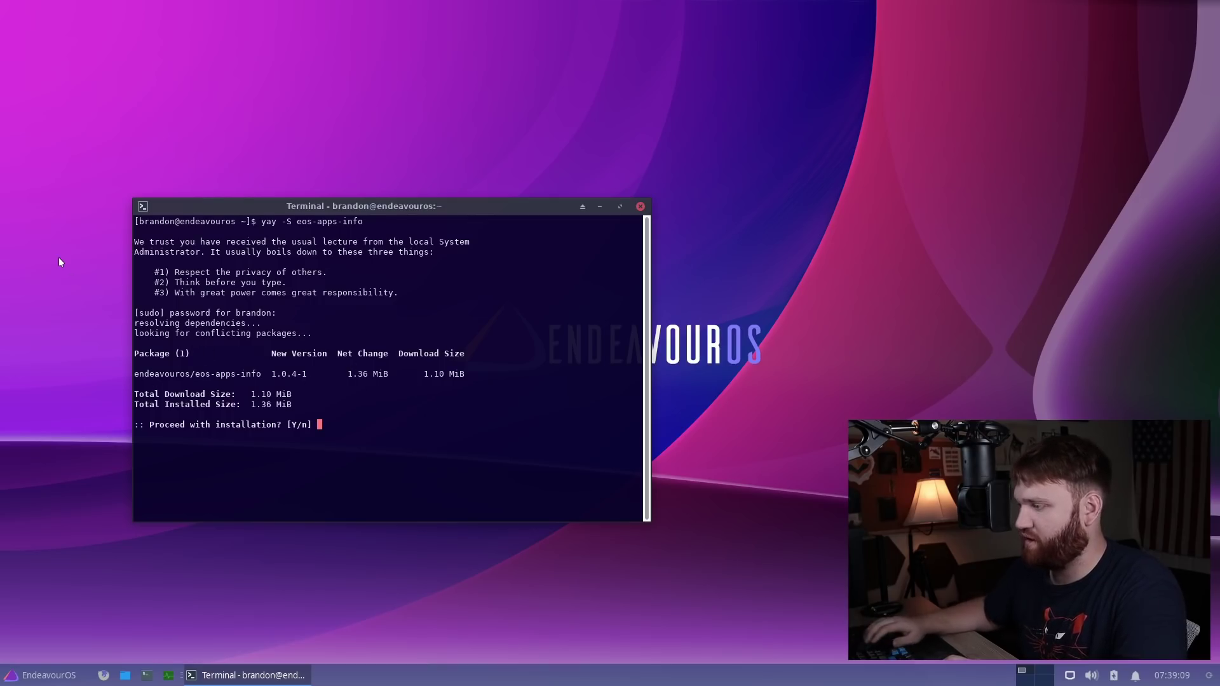
{"action": "key", "text": "Return"}
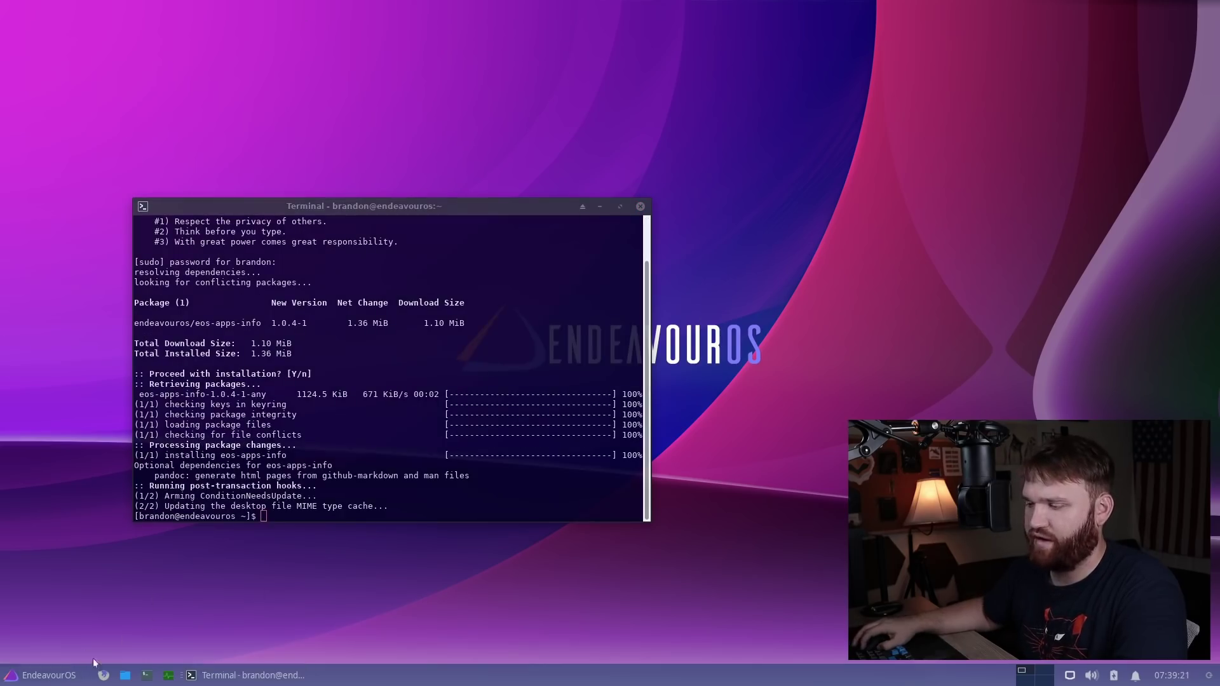
- Search for apps, launch EndeavourOS apps info and update its pacman database, authenticating with the account password
{"action": "left_click", "coordinate": [62, 676]}
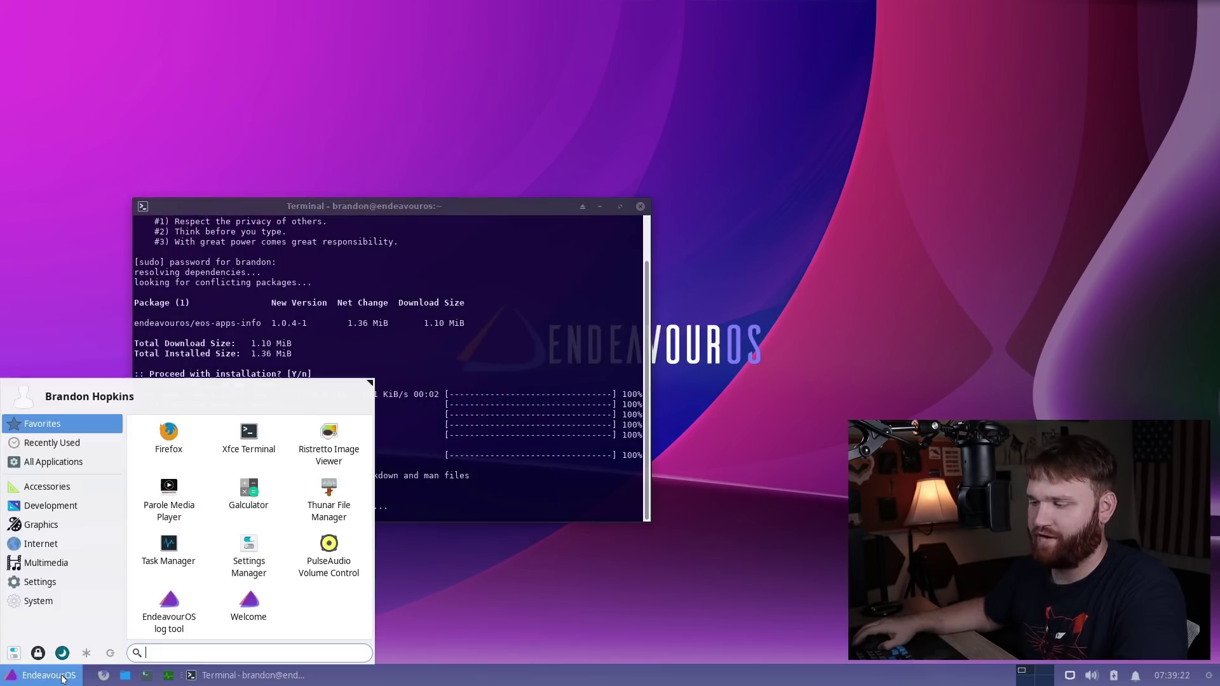
{"action": "type", "text": "eos"}
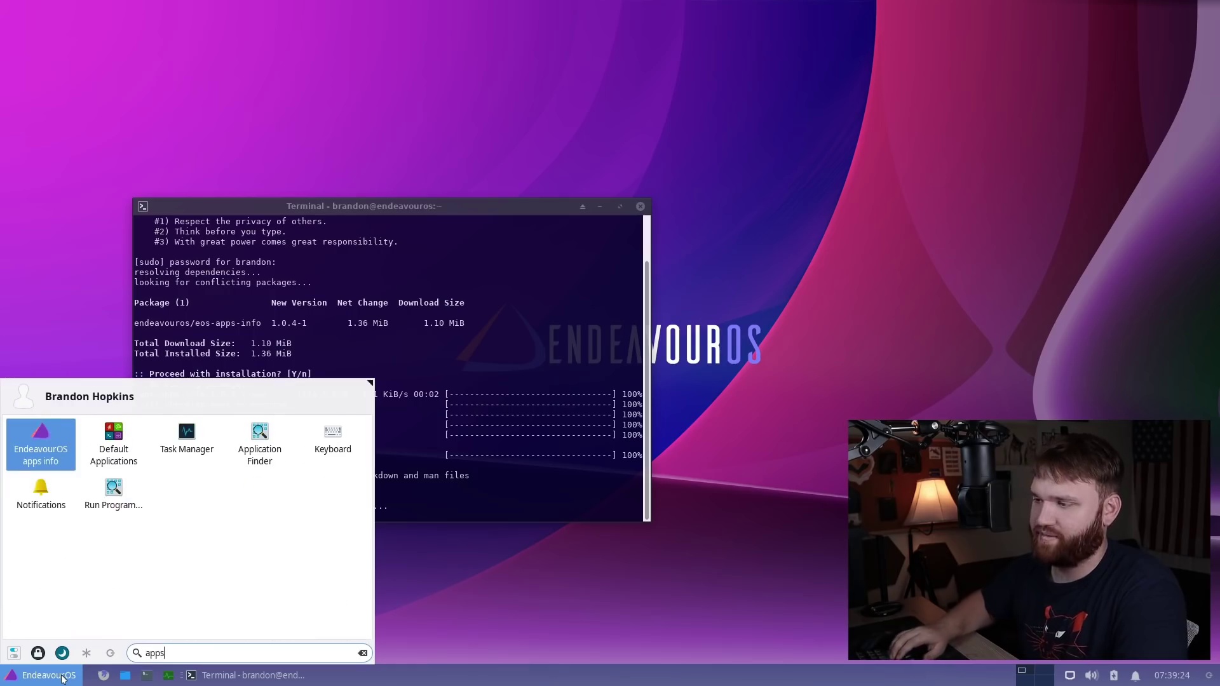
{"action": "key", "text": "Return"}
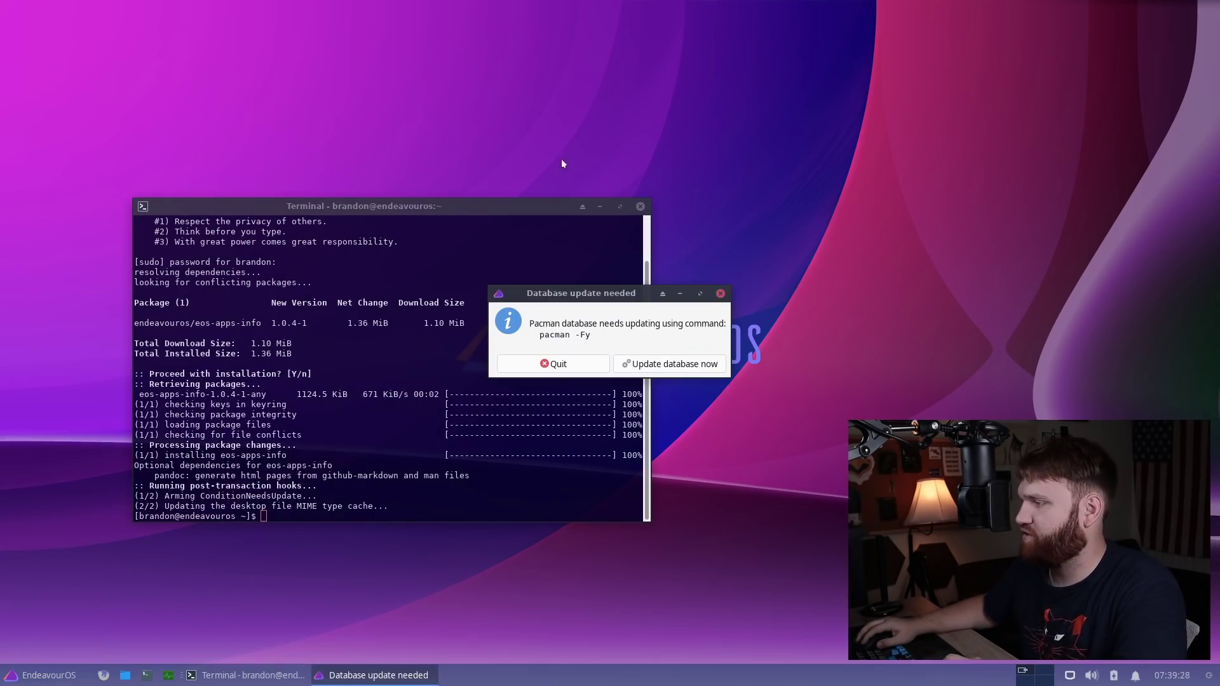
{"action": "left_click", "coordinate": [685, 362]}
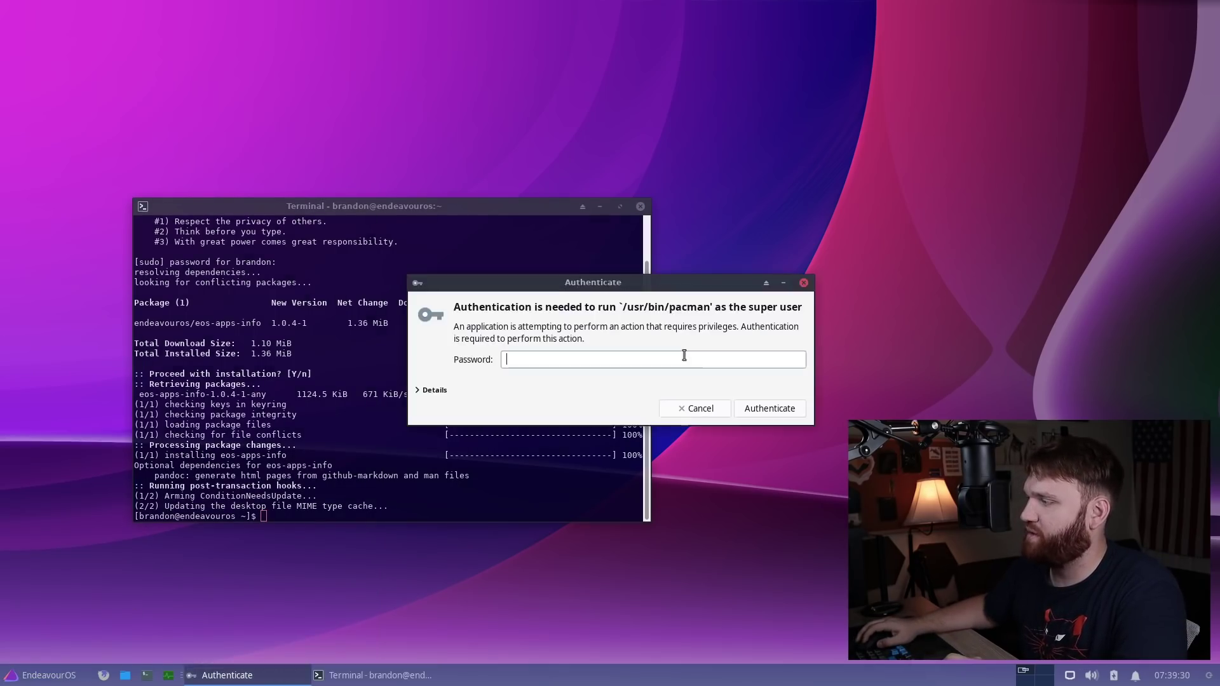
{"action": "type", "text": "••"}
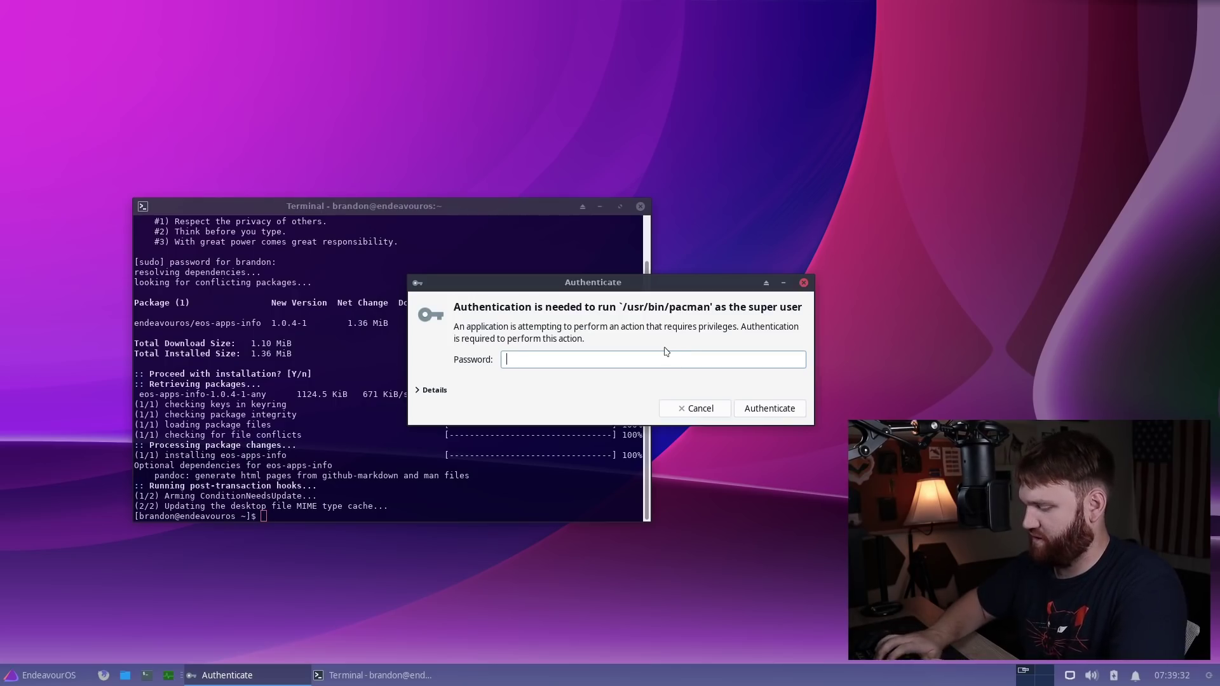
{"action": "type", "text": "••••••"}
{"action": "key", "text": "Return"}
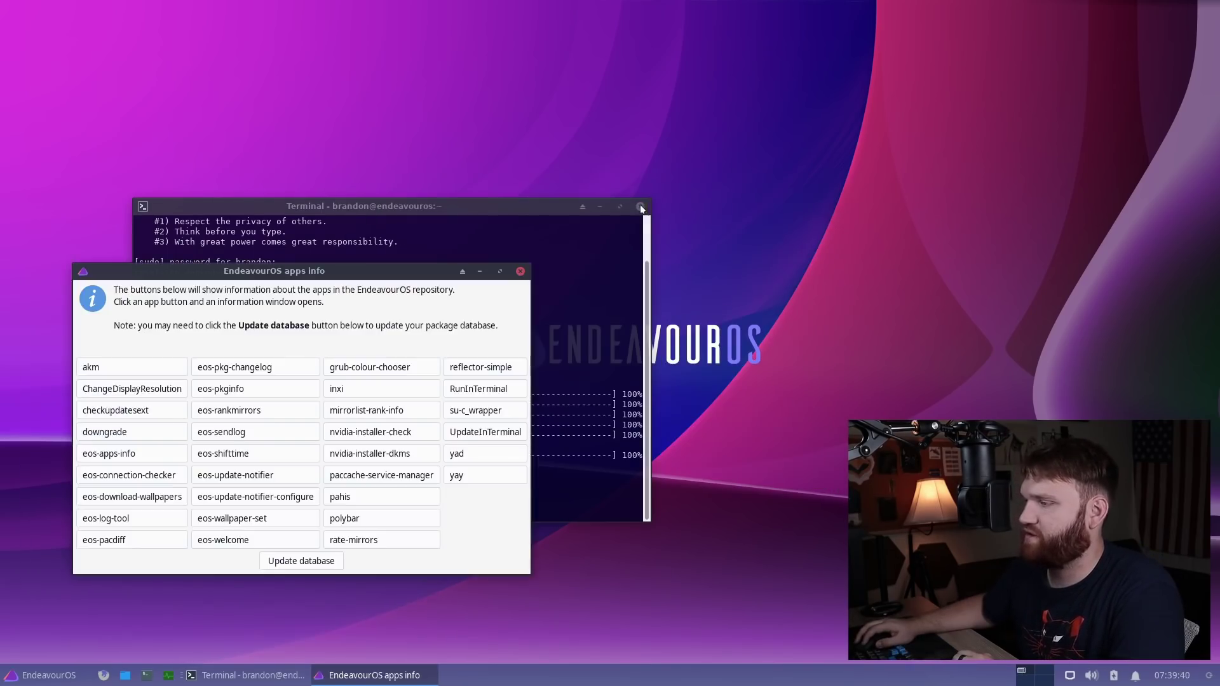
- Close the terminal and open the eos-wallpaper-set information page from EndeavourOS apps info to read it
{"action": "left_click", "coordinate": [640, 208]}
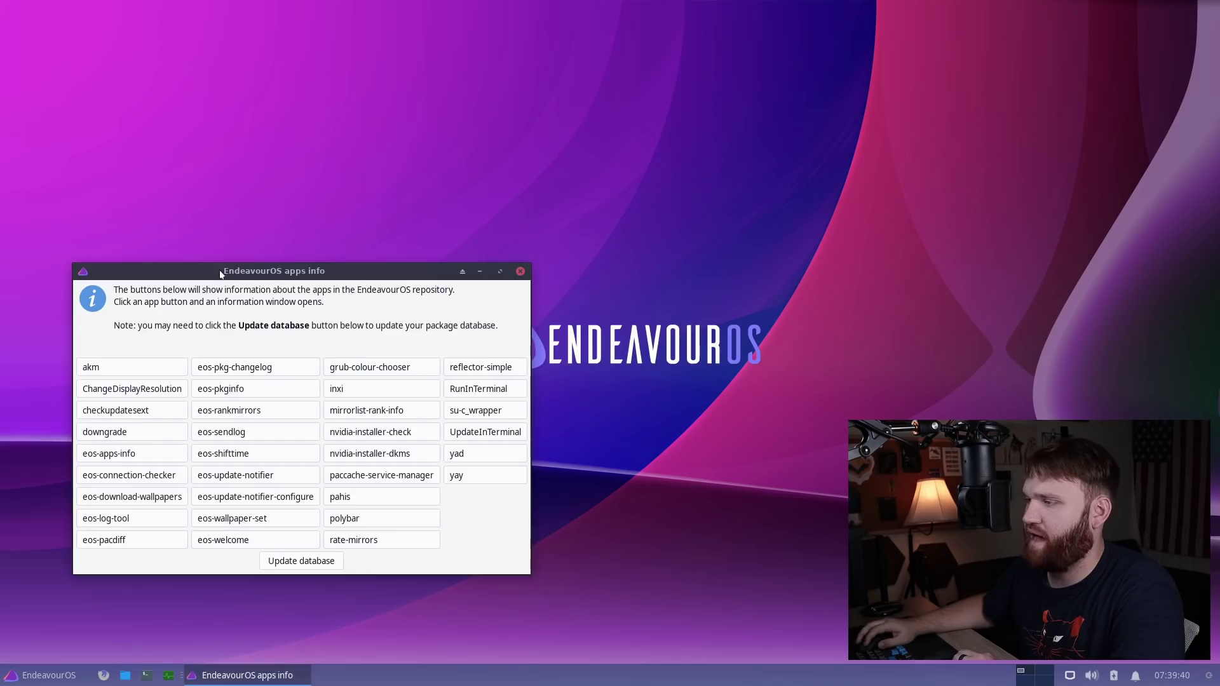
{"action": "left_click_drag", "start_coordinate": [222, 271], "coordinate": [261, 113]}
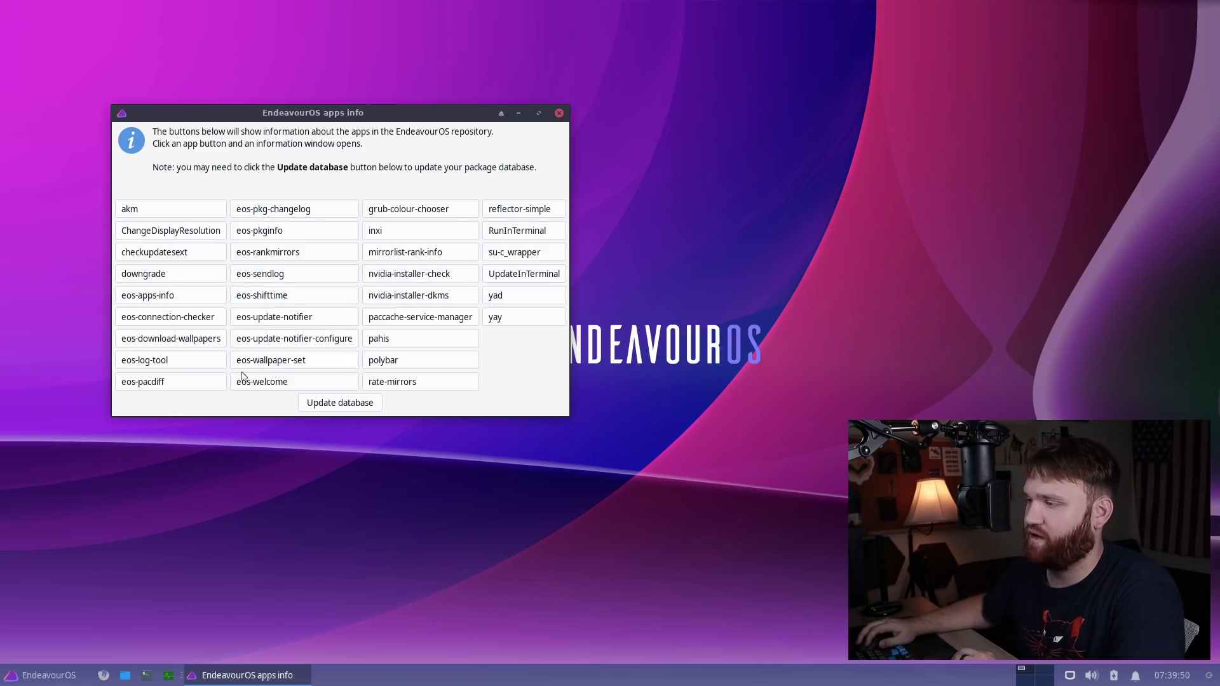
{"action": "left_click", "coordinate": [287, 365]}
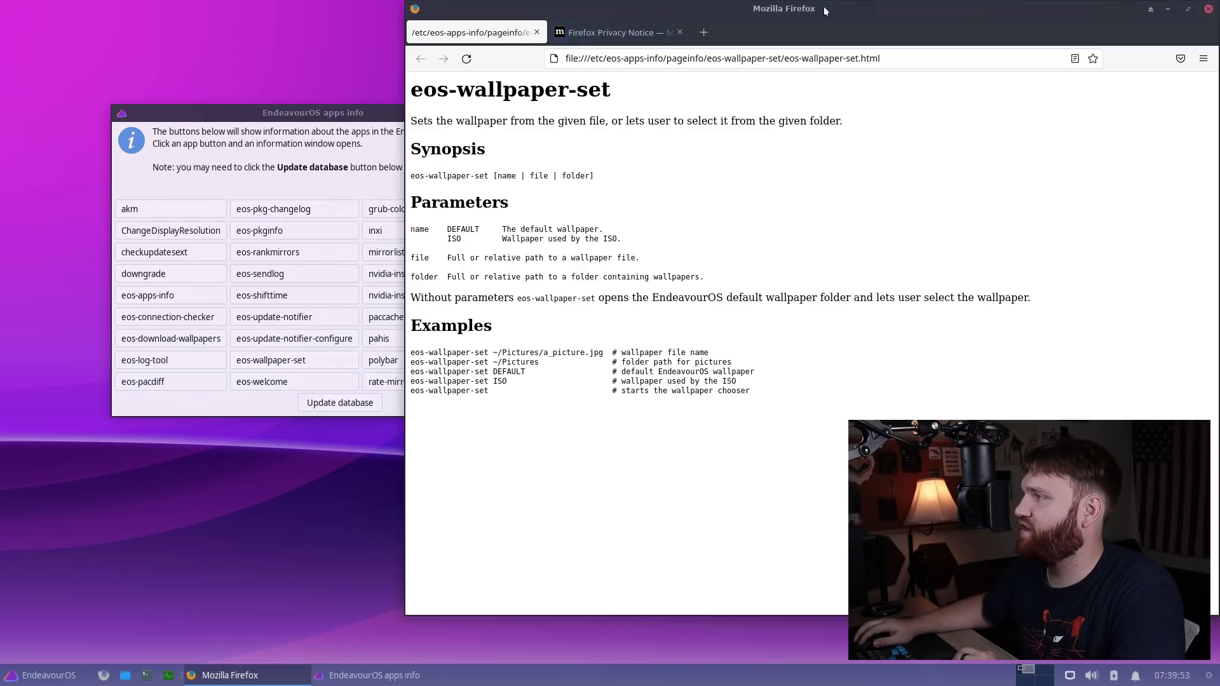
{"action": "left_click_drag", "start_coordinate": [823, 7], "coordinate": [463, 14]}
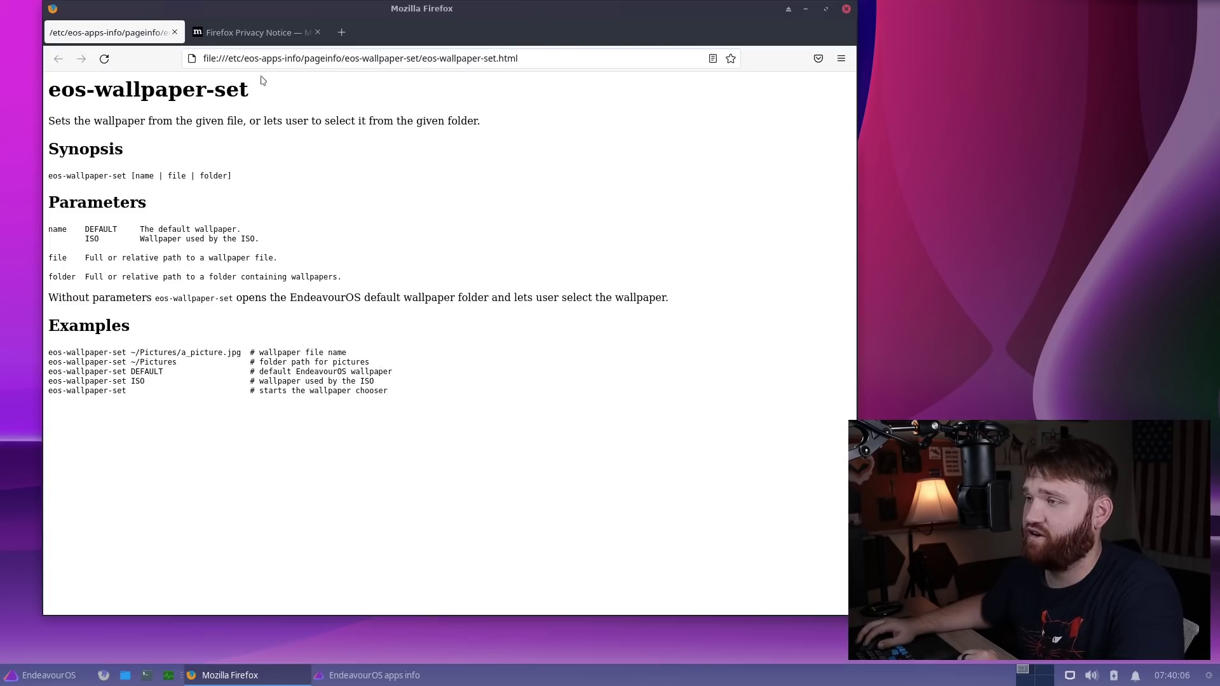
- Highlight the description, parameters and examples on the eos-wallpaper-set page, and close Firefox with all its tabs
{"action": "left_click_drag", "start_coordinate": [410, 408], "coordinate": [62, 103]}
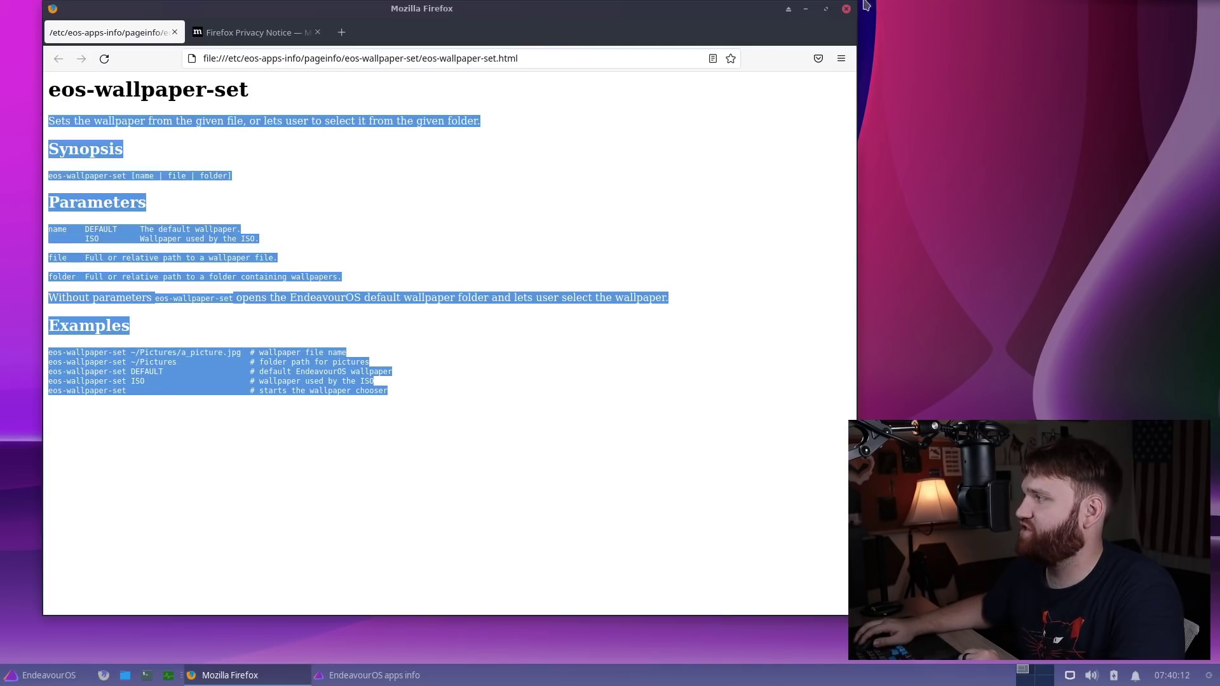
{"action": "left_click", "coordinate": [842, 13]}
{"action": "left_click", "coordinate": [532, 163]}
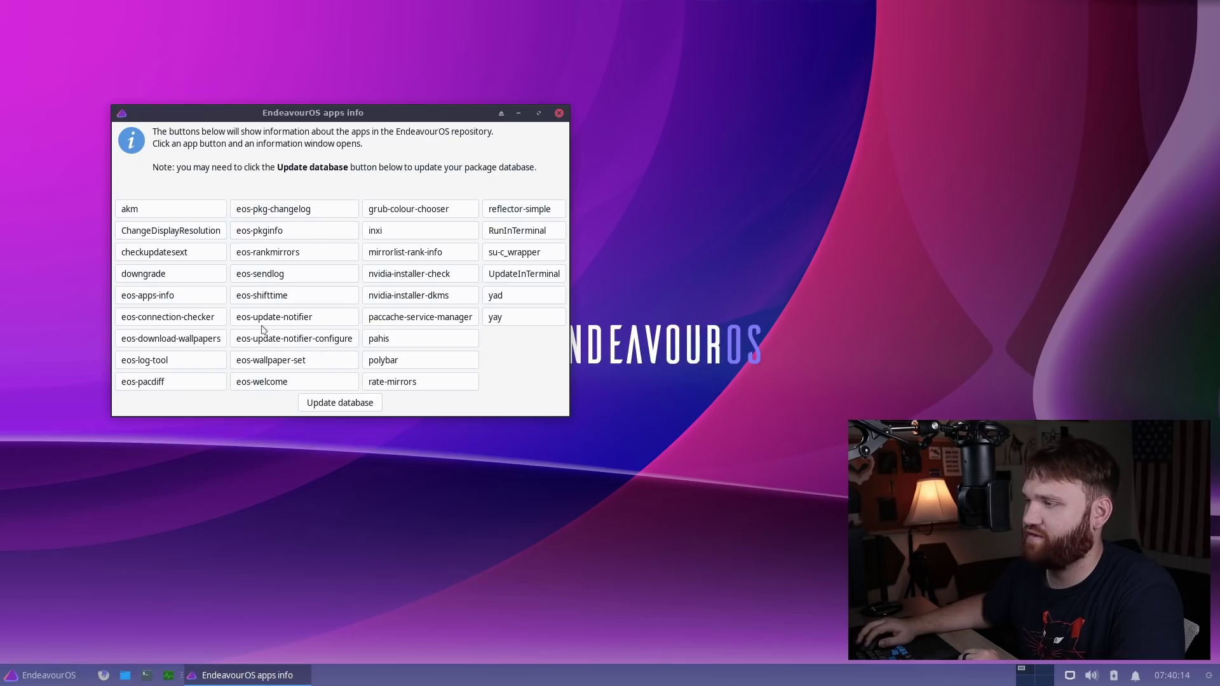
- Open the yay information page from EndeavourOS apps info, read through its operations and options, and close both windows
{"action": "left_click", "coordinate": [510, 321]}
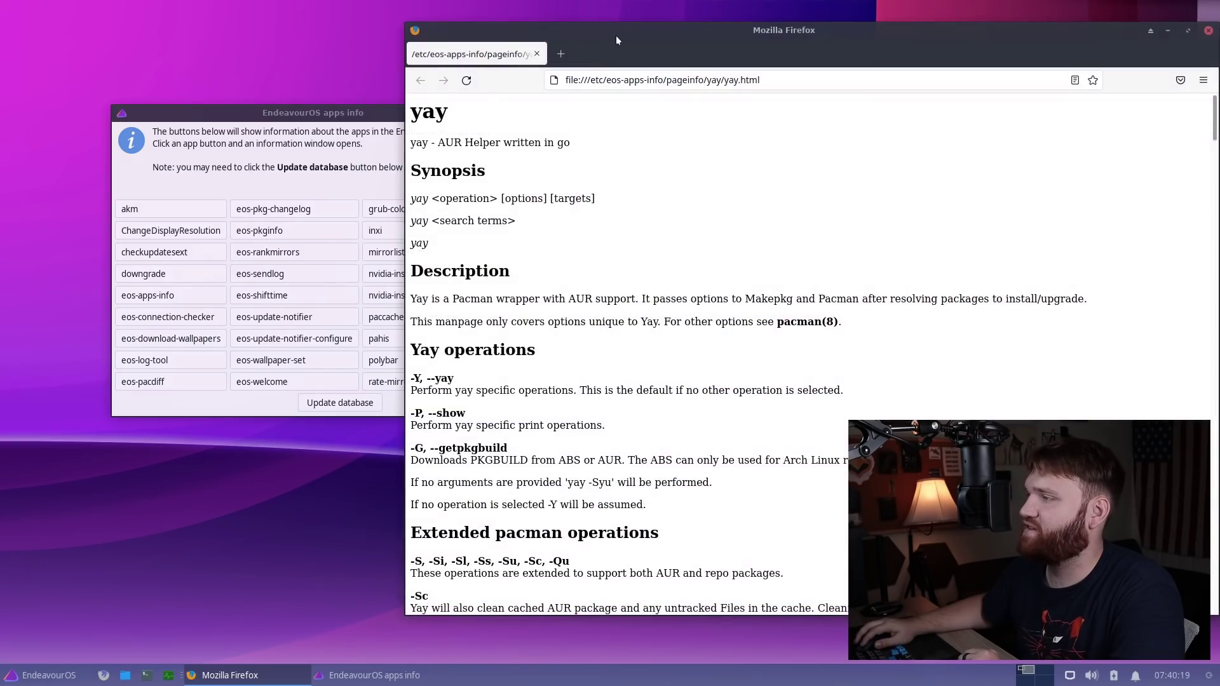
{"action": "left_click_drag", "start_coordinate": [616, 14], "coordinate": [253, 24]}
{"action": "scroll", "coordinate": [255, 484], "scroll_direction": "down", "scroll_amount": 5}
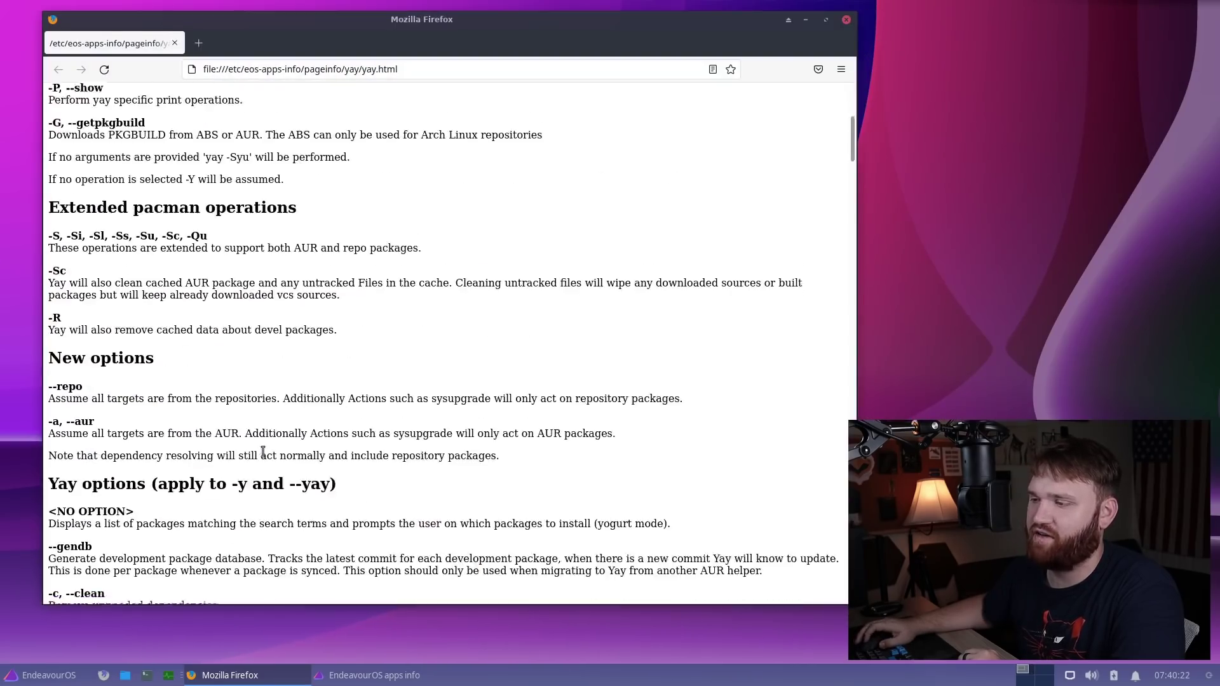
{"action": "scroll", "coordinate": [264, 452], "scroll_direction": "up", "scroll_amount": 3}
{"action": "scroll", "coordinate": [89, 187], "scroll_direction": "down", "scroll_amount": 12}
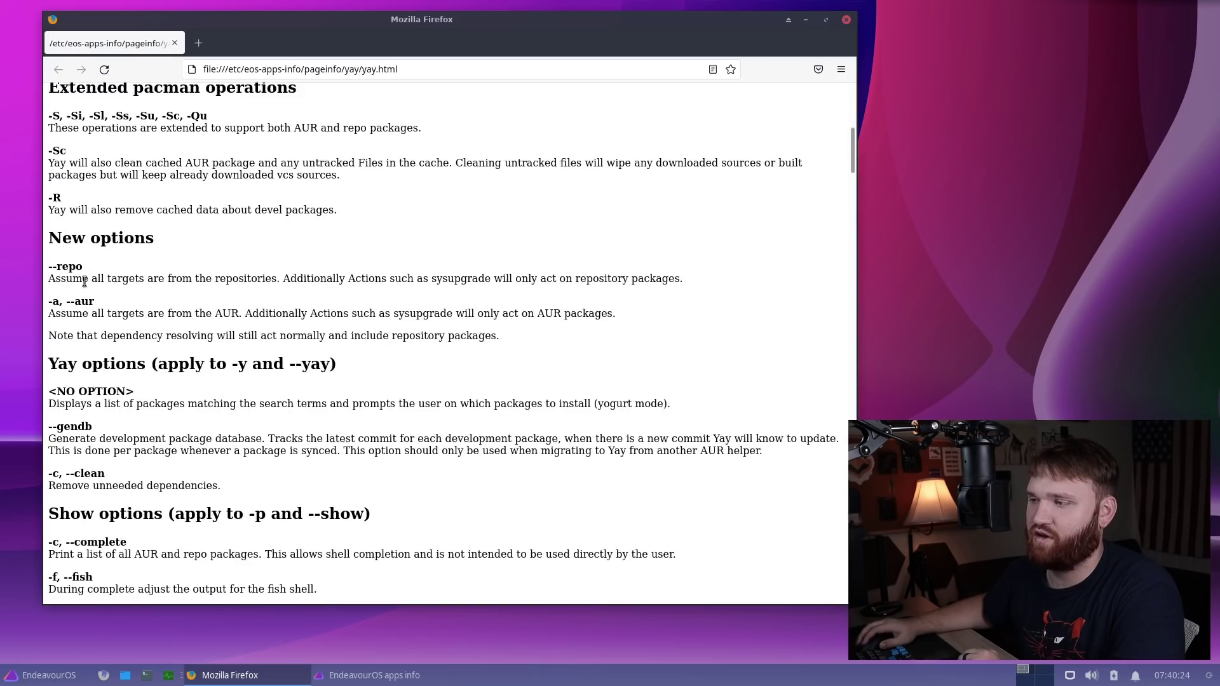
{"action": "scroll", "coordinate": [86, 285], "scroll_direction": "down", "scroll_amount": 20}
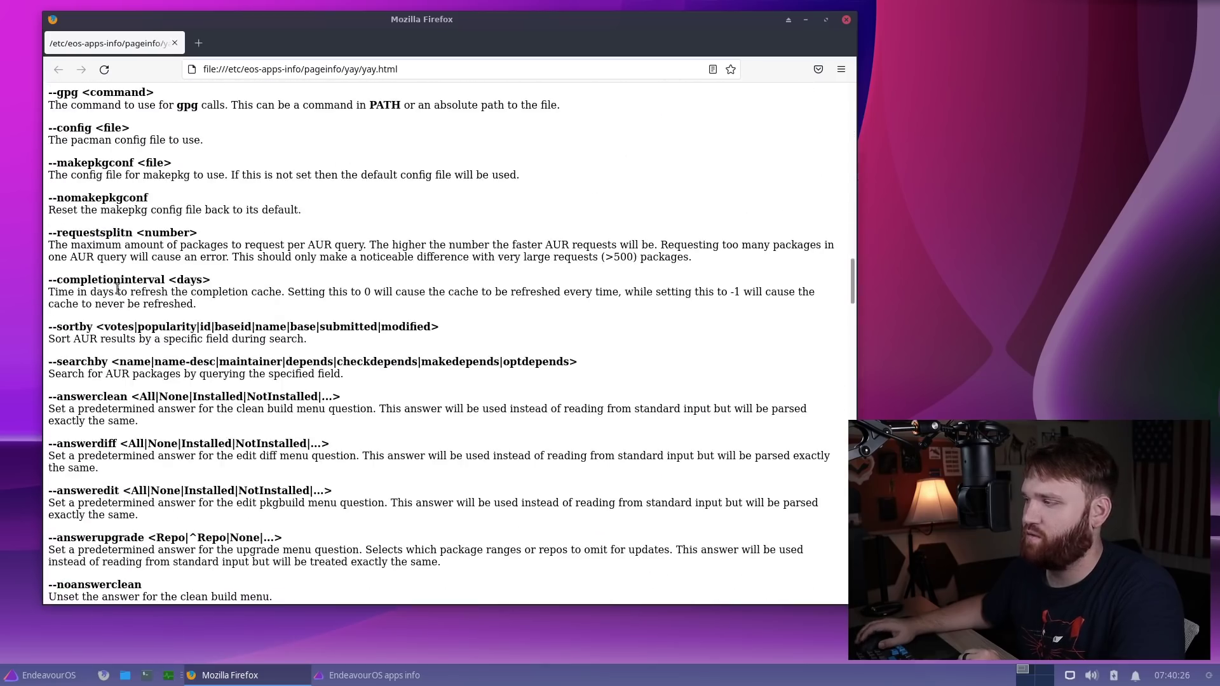
{"action": "scroll", "coordinate": [427, 243], "scroll_direction": "down", "scroll_amount": 10}
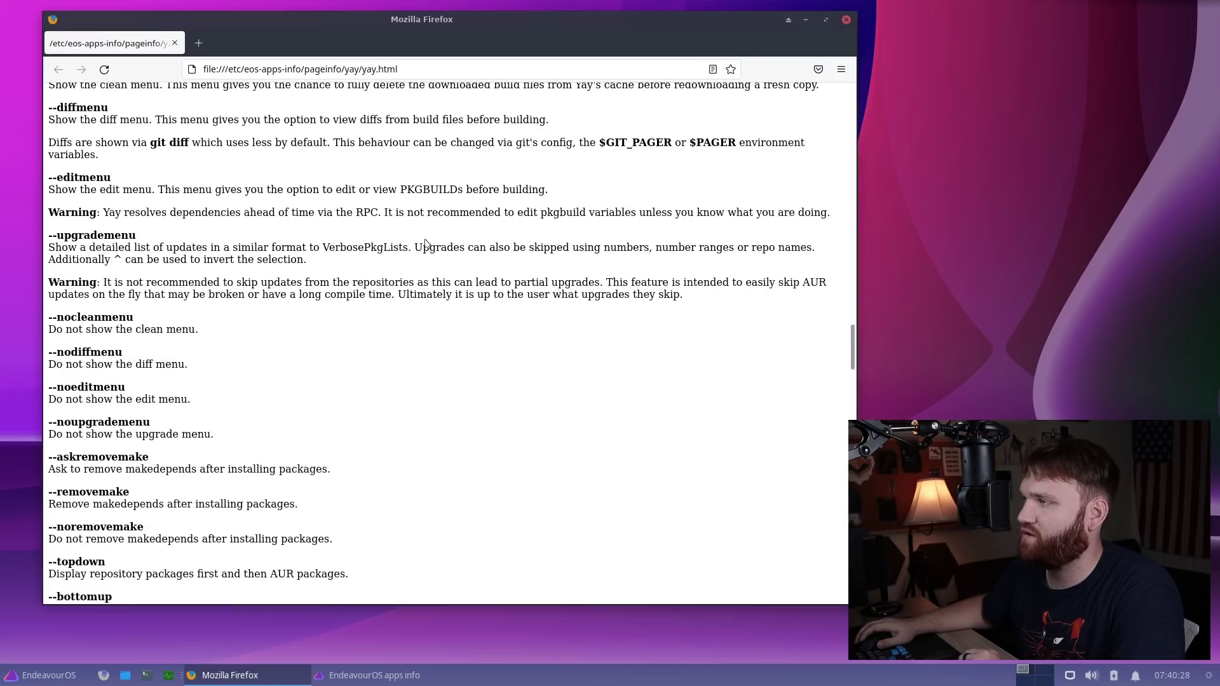
{"action": "scroll", "coordinate": [426, 244], "scroll_direction": "down", "scroll_amount": 3}
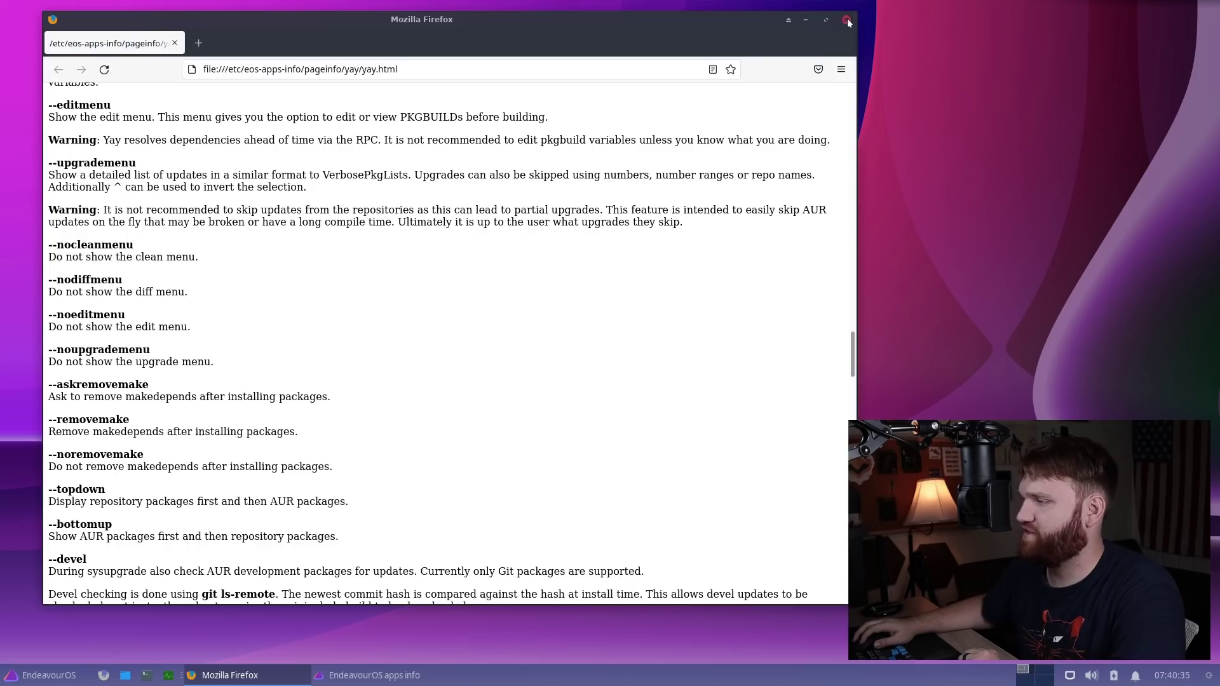
{"action": "left_click", "coordinate": [847, 21]}
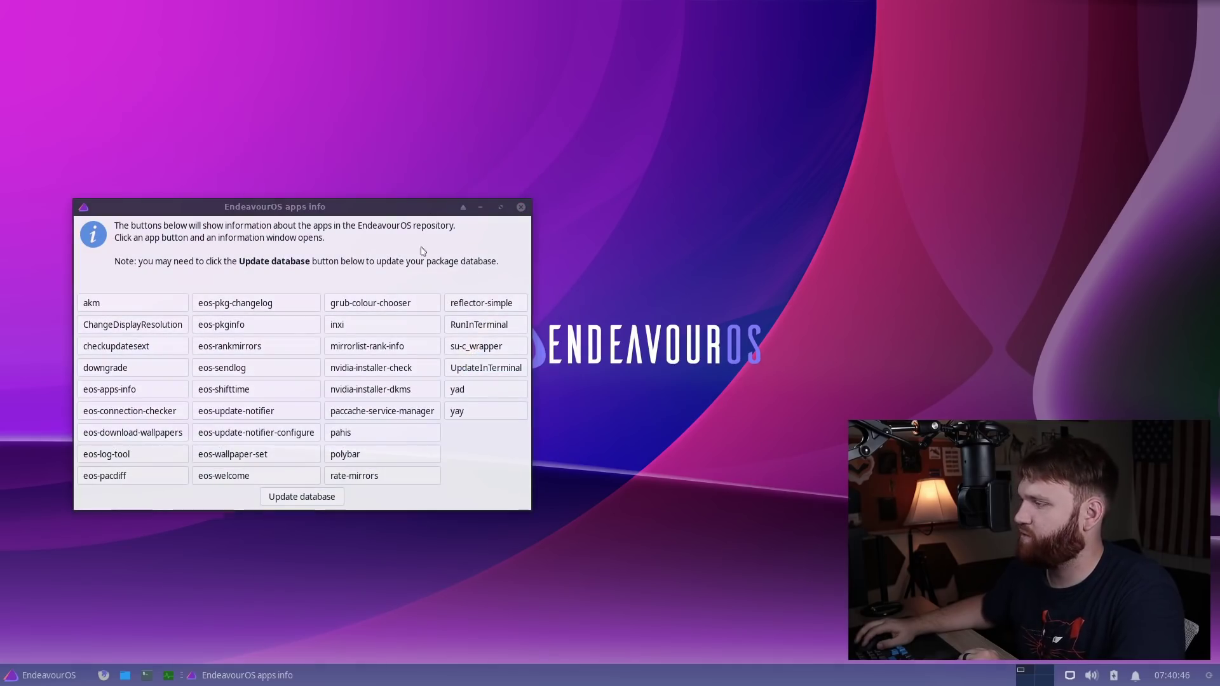
{"action": "left_click", "coordinate": [521, 207]}
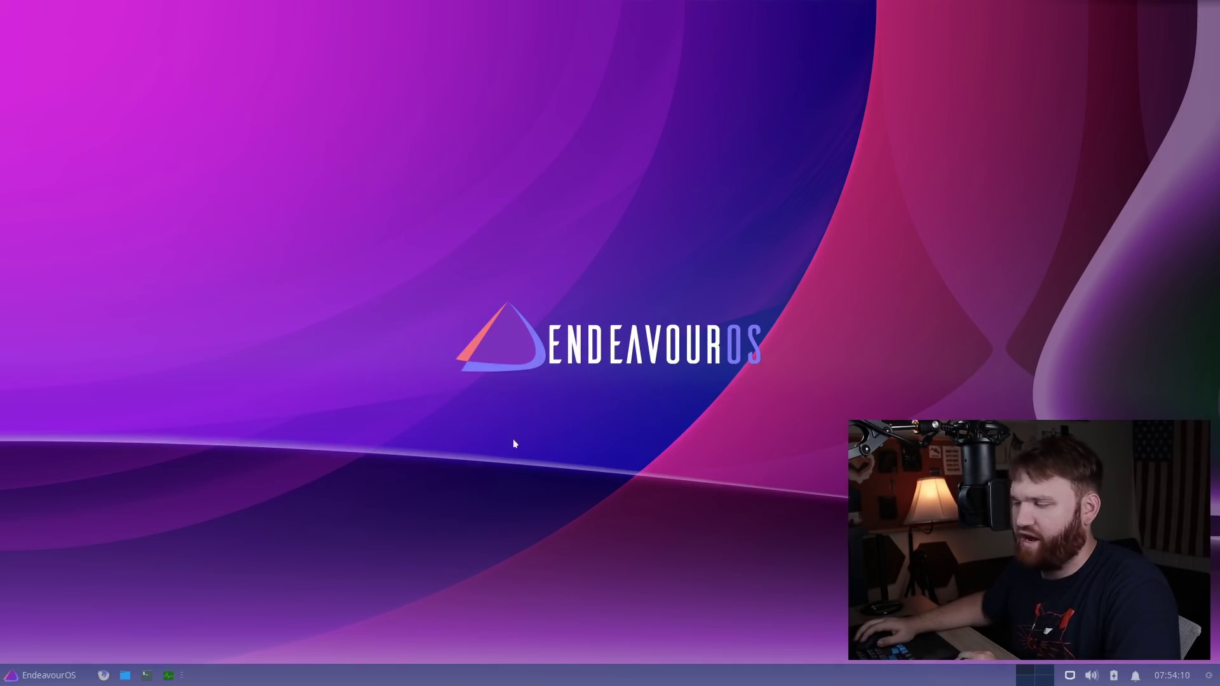
- Run the glances system monitor without the extra empty terminal, examine the system's used memory and close the monitor
{"action": "left_click", "coordinate": [148, 676]}
{"action": "left_click", "coordinate": [168, 676]}
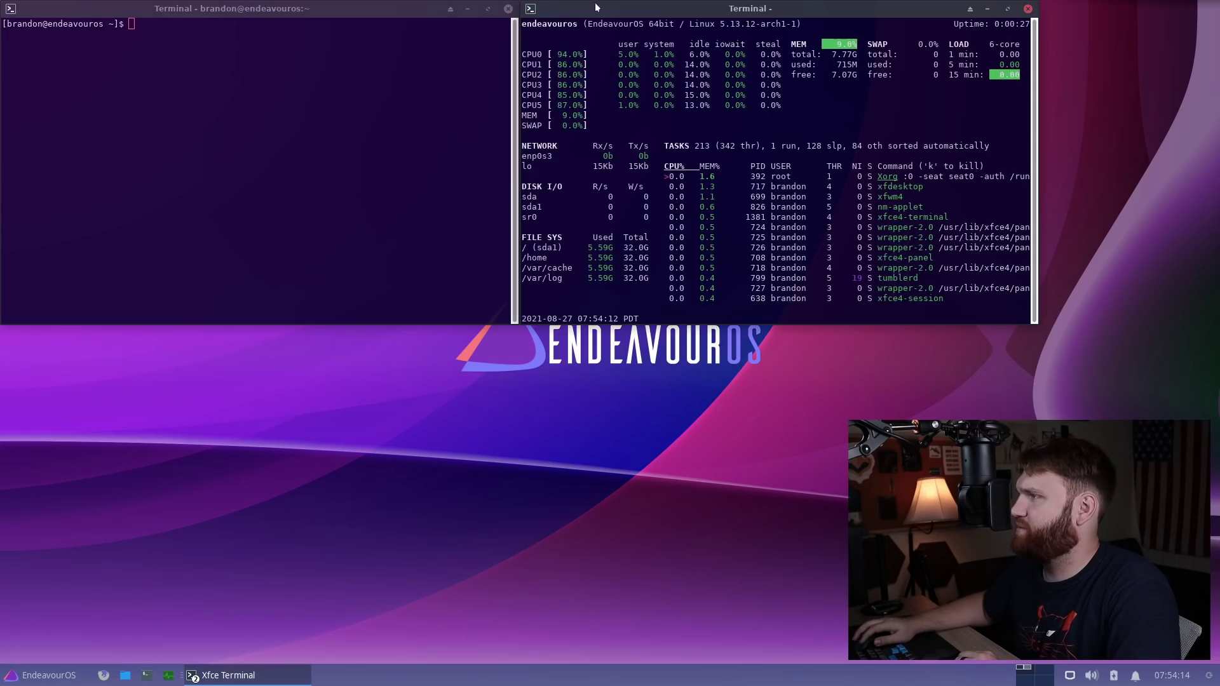
{"action": "left_click_drag", "start_coordinate": [595, 3], "coordinate": [334, 231]}
{"action": "left_click", "coordinate": [509, 9]}
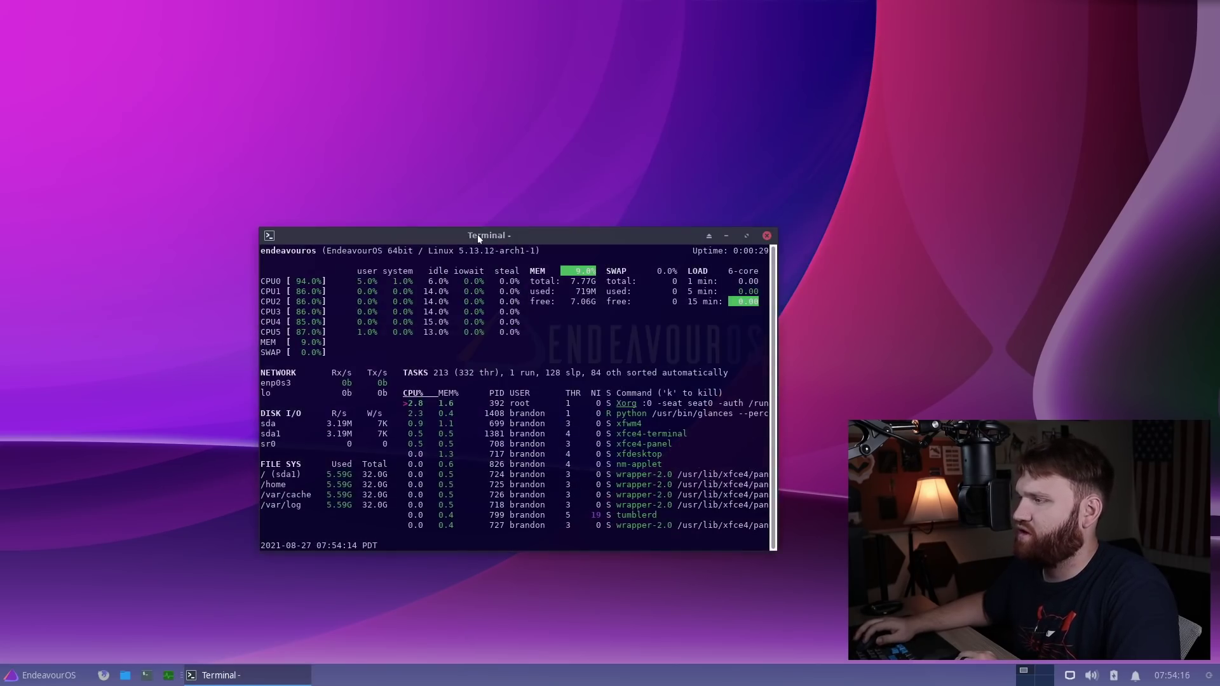
{"action": "left_click_drag", "start_coordinate": [478, 235], "coordinate": [312, 61]}
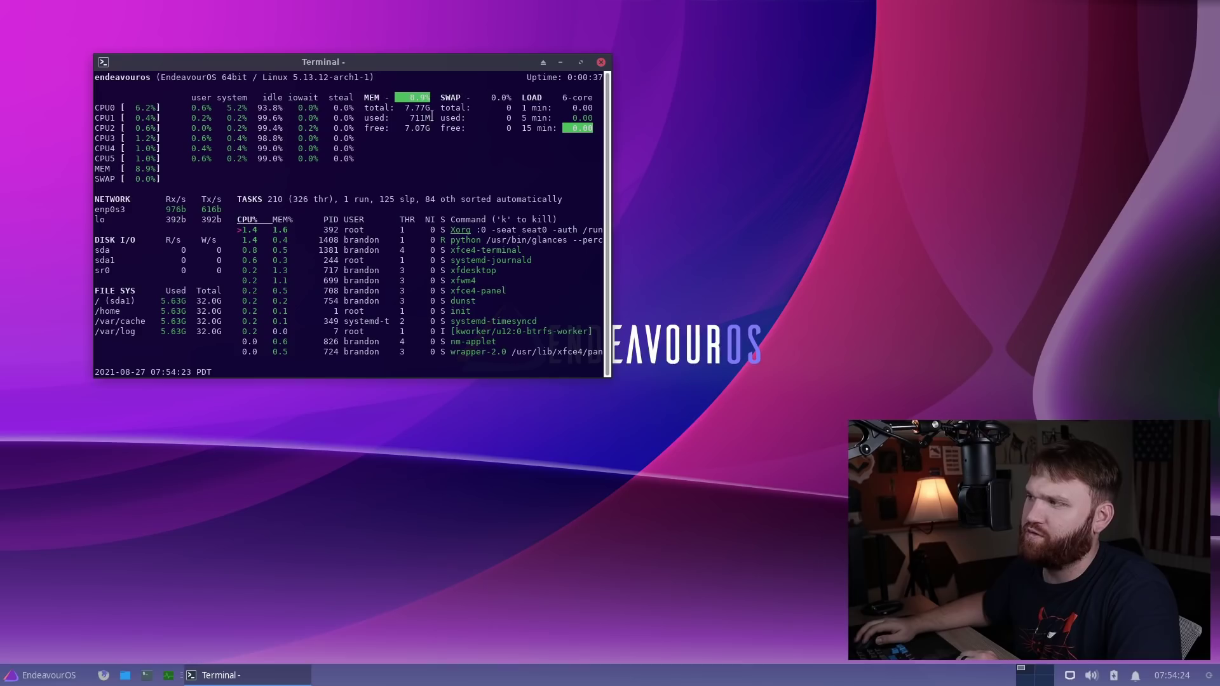
{"action": "left_click_drag", "start_coordinate": [419, 119], "coordinate": [367, 119]}
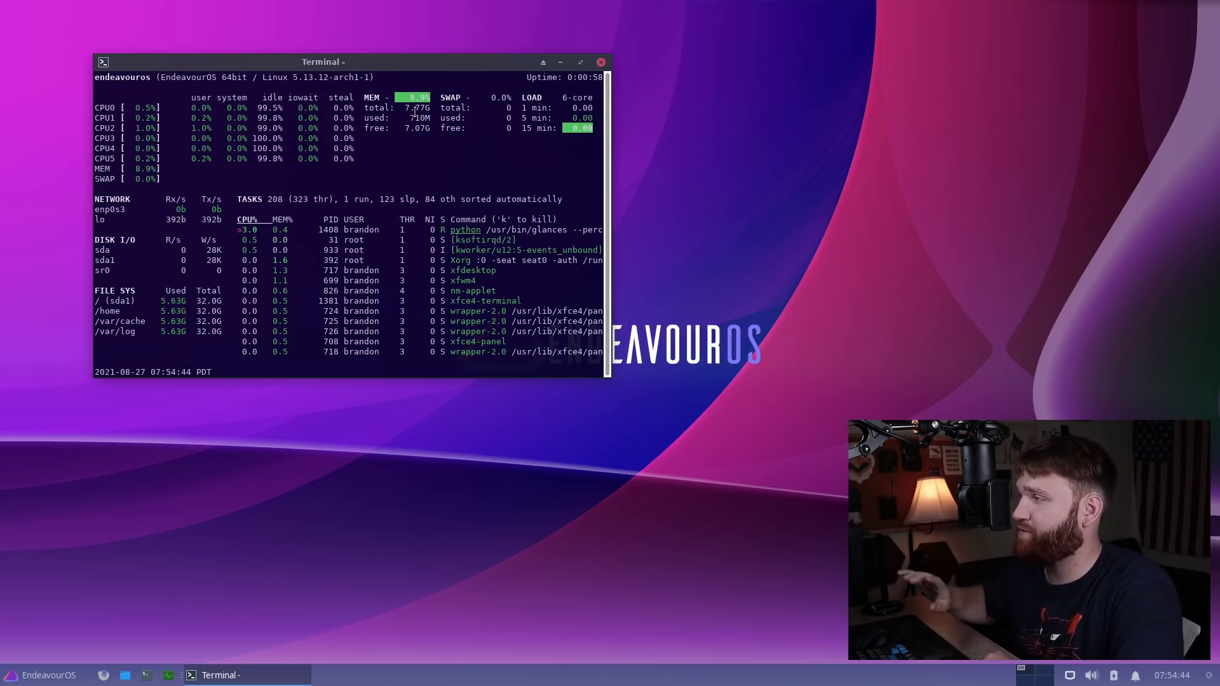
{"action": "left_click", "coordinate": [600, 62]}
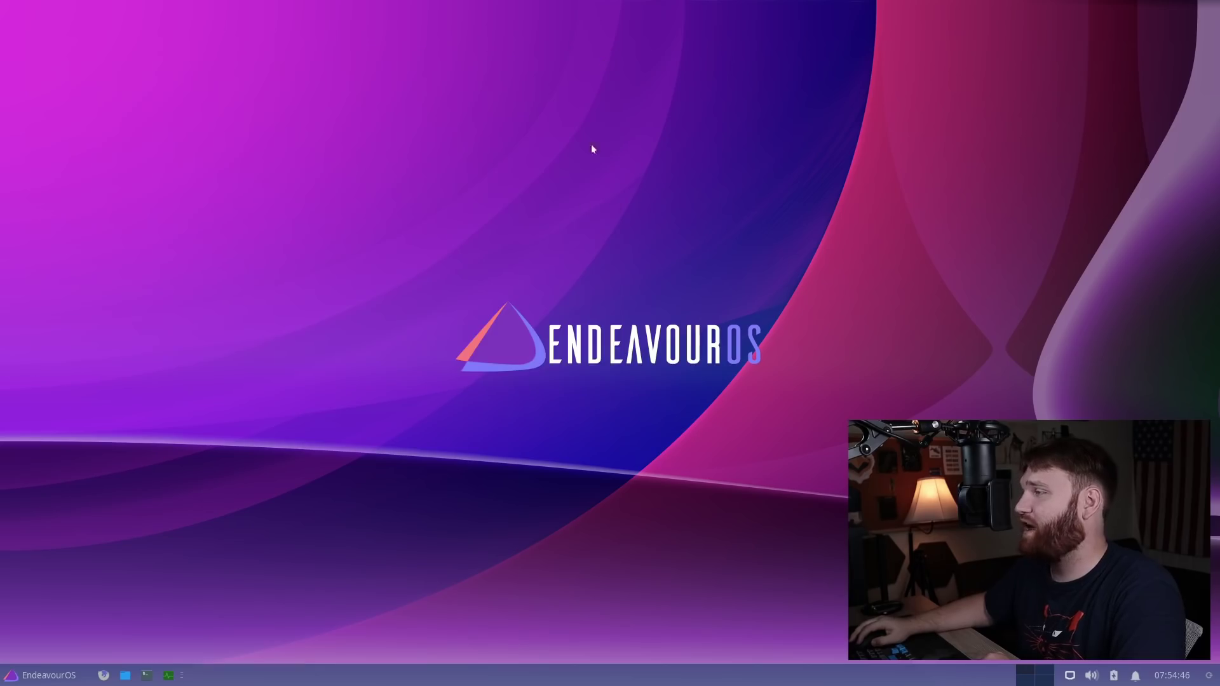